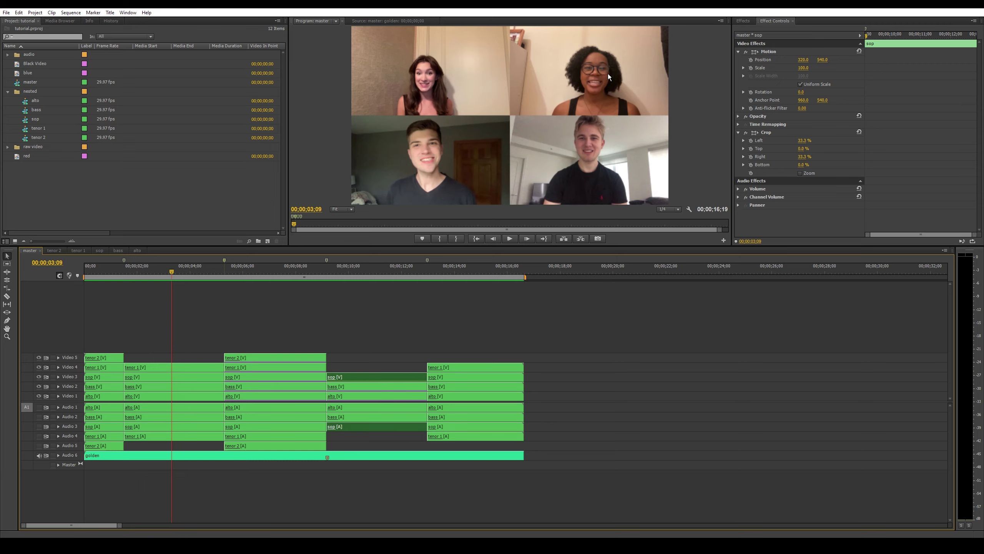
- Compare the master and alto sequences, matching the alto playhead to the master's time of 00;00;03;16
left_click(136, 251)
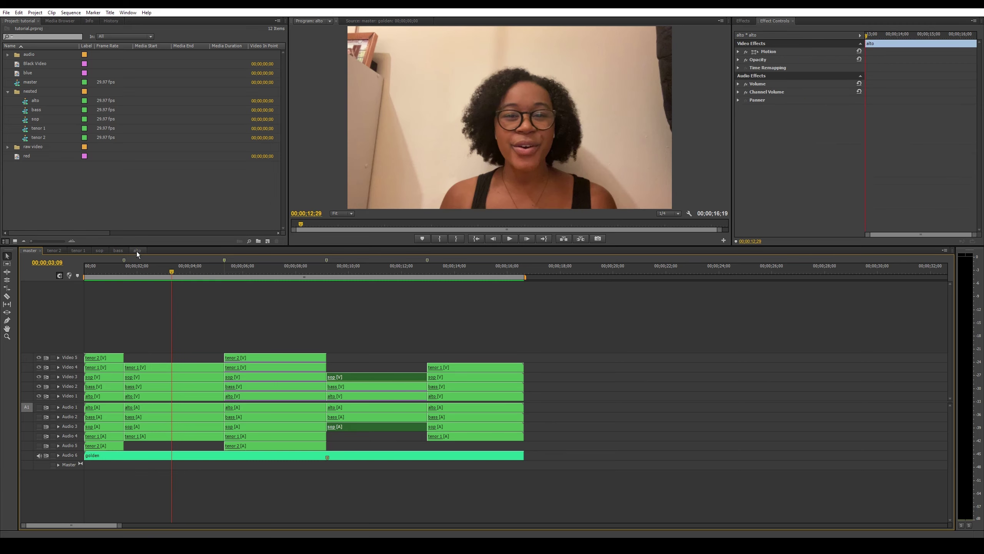
left_click(170, 271)
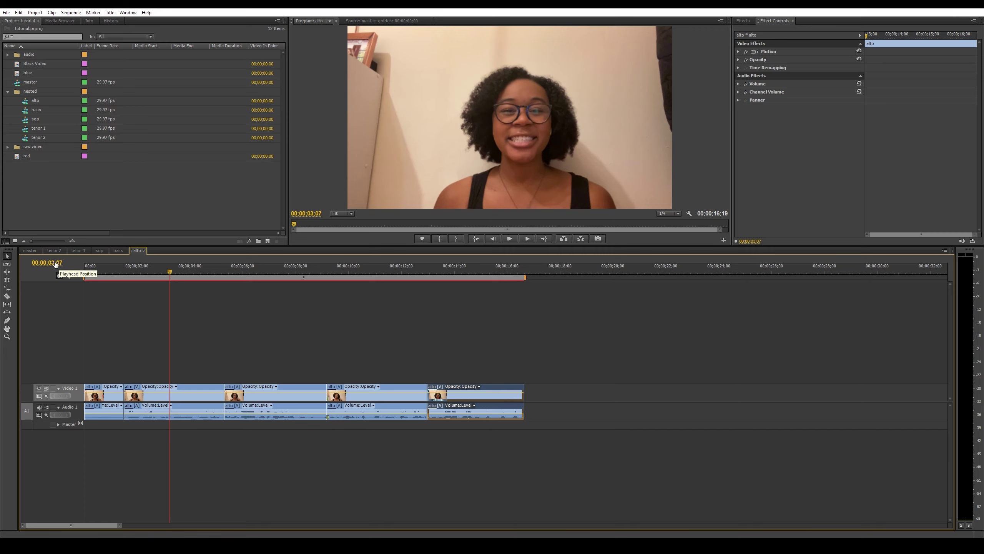
left_click(30, 250)
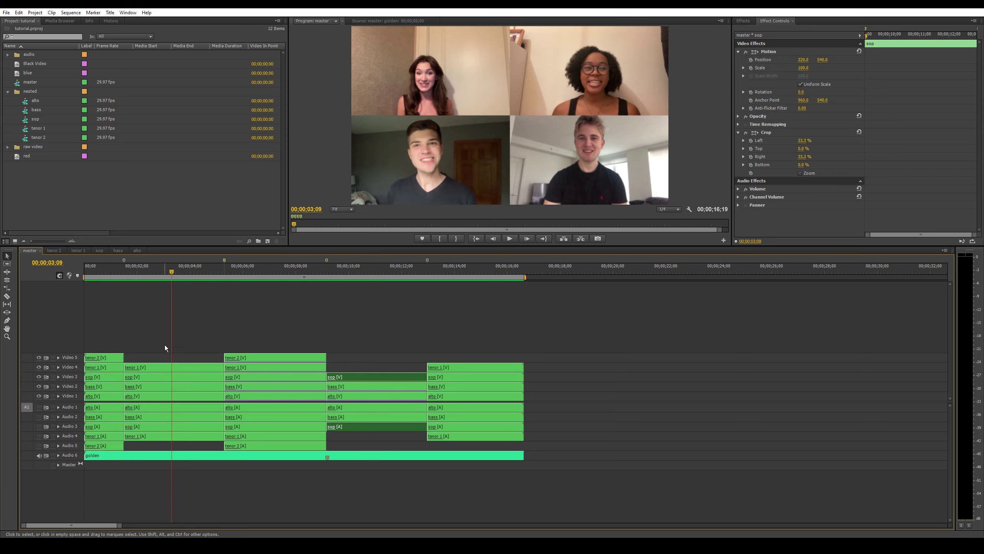
left_click(174, 370)
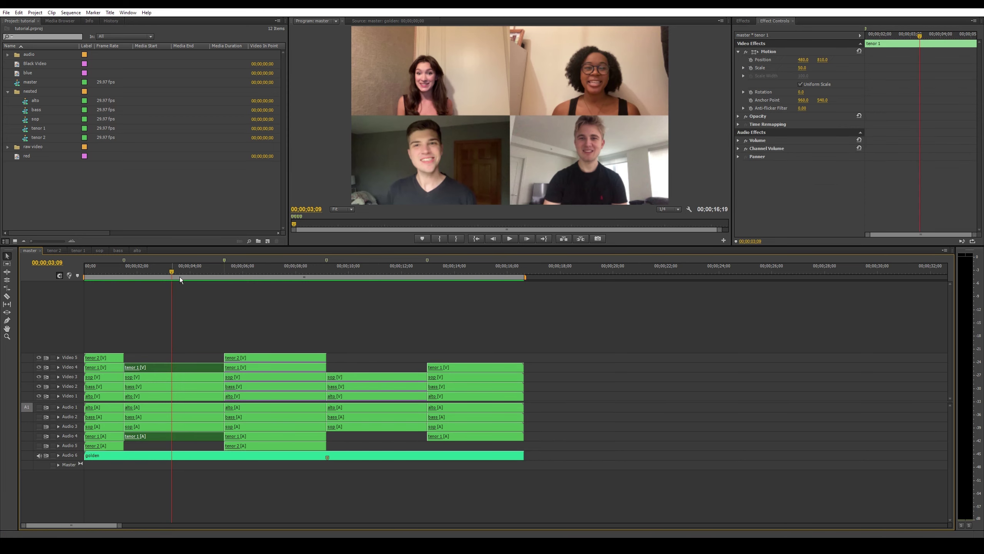
mouse_move(179, 272)
left_mouse_down()
mouse_move(146, 268)
mouse_move(179, 271)
left_mouse_up()
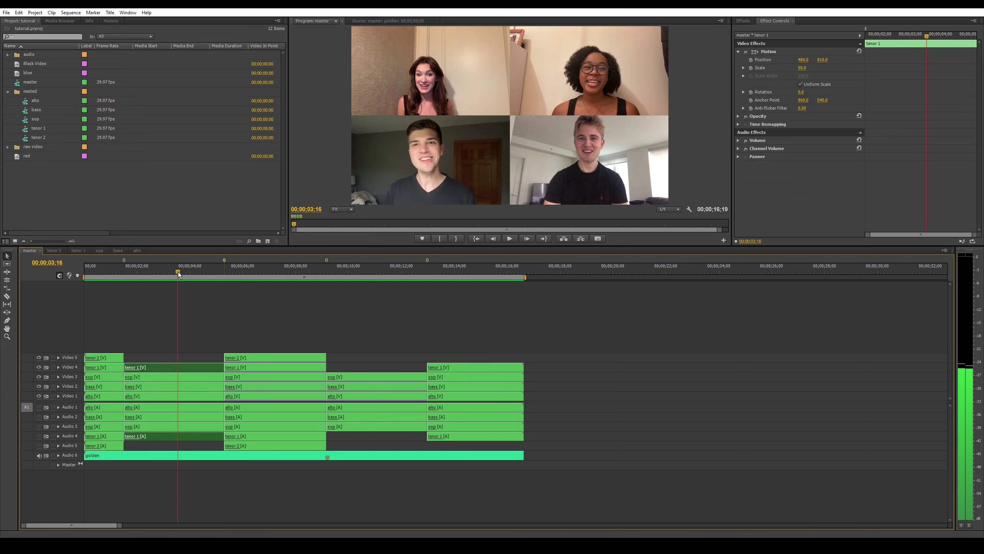
left_click(52, 264)
left_click(136, 250)
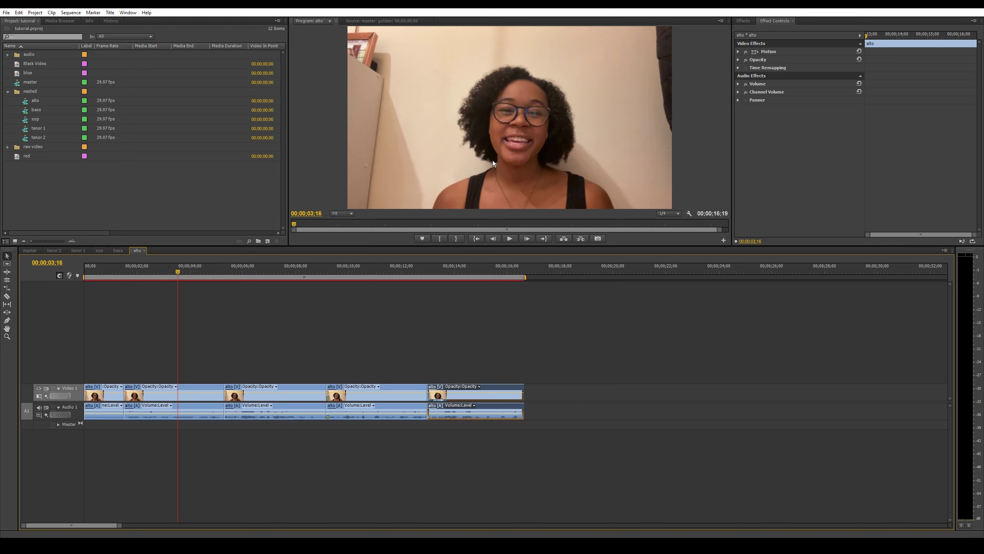
- Open the master sequence in the Source Monitor and cue it to about 00;00;03;04 in the four-singer section, keeping the alto timeline open
right_click(16, 83)
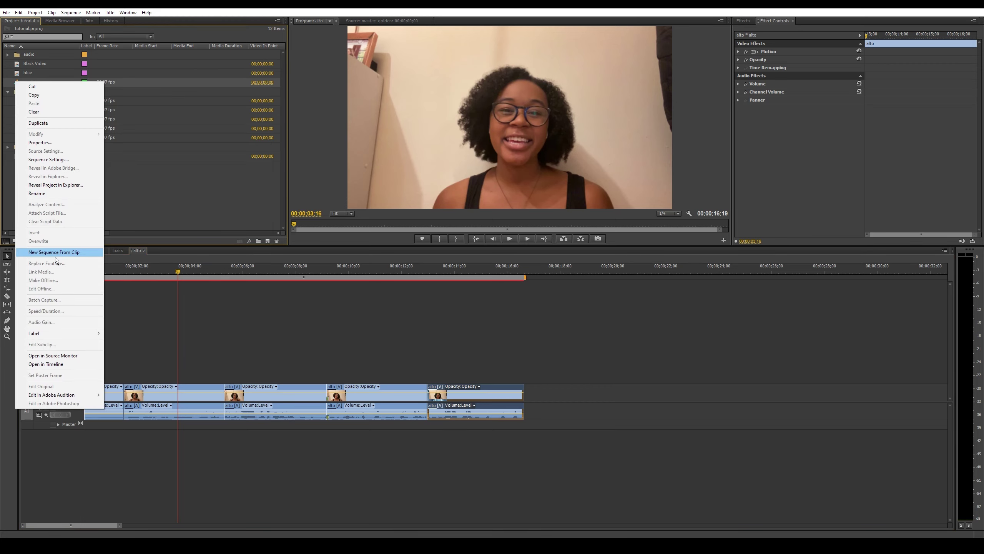
left_click(57, 356)
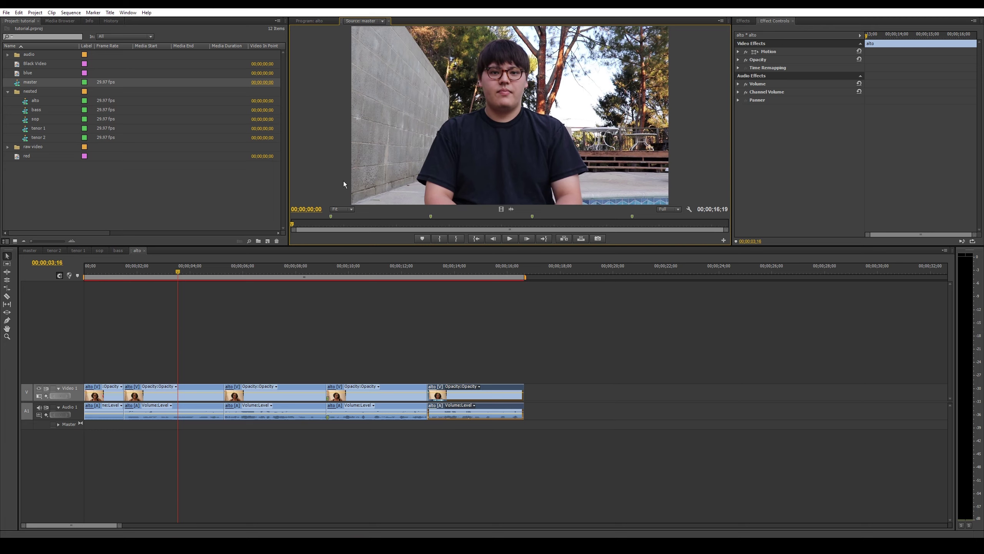
left_click(296, 224)
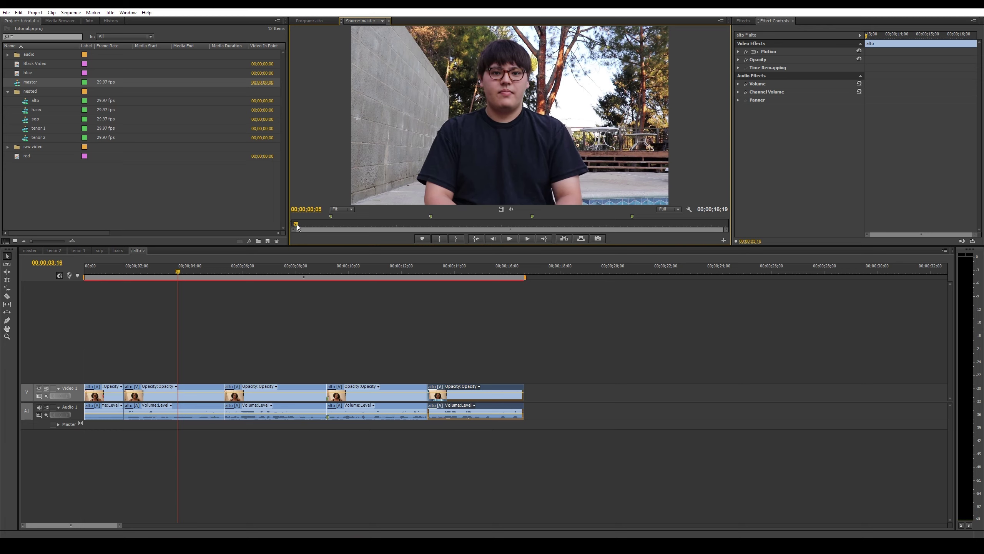
left_click_drag(297, 225, 349, 224)
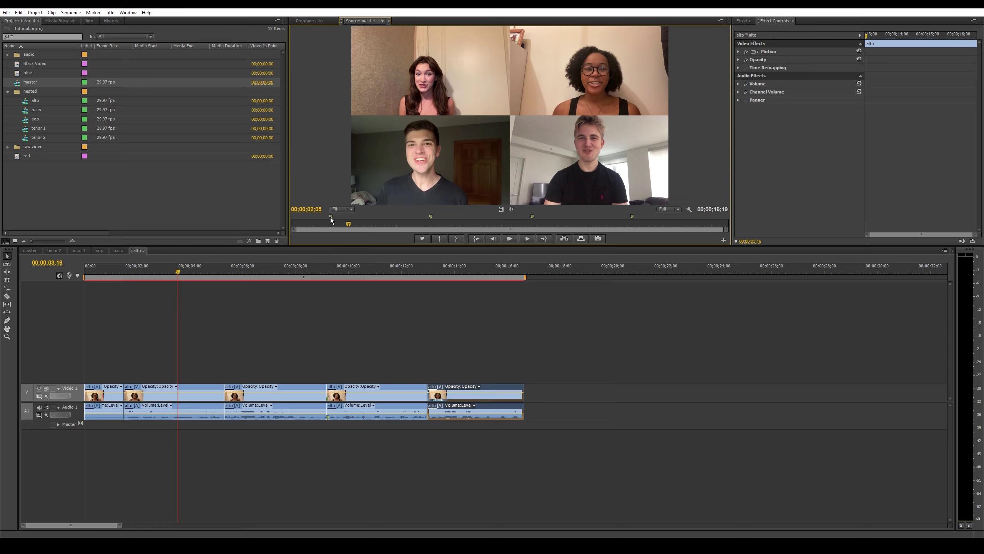
key("space")
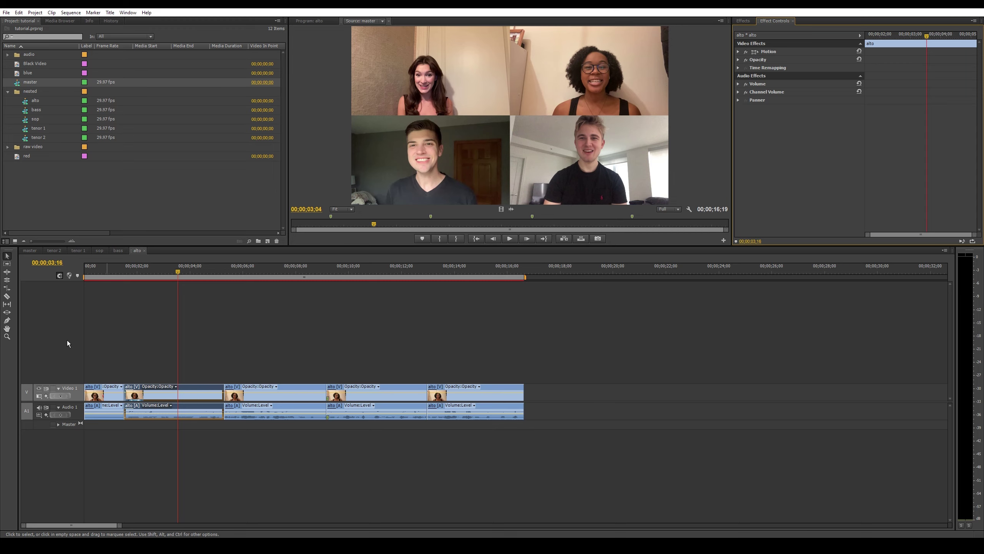
- Try shifting the second alto clip sideways and enlarging it to about 442 scale, and reset its scale to 100
left_click(192, 390)
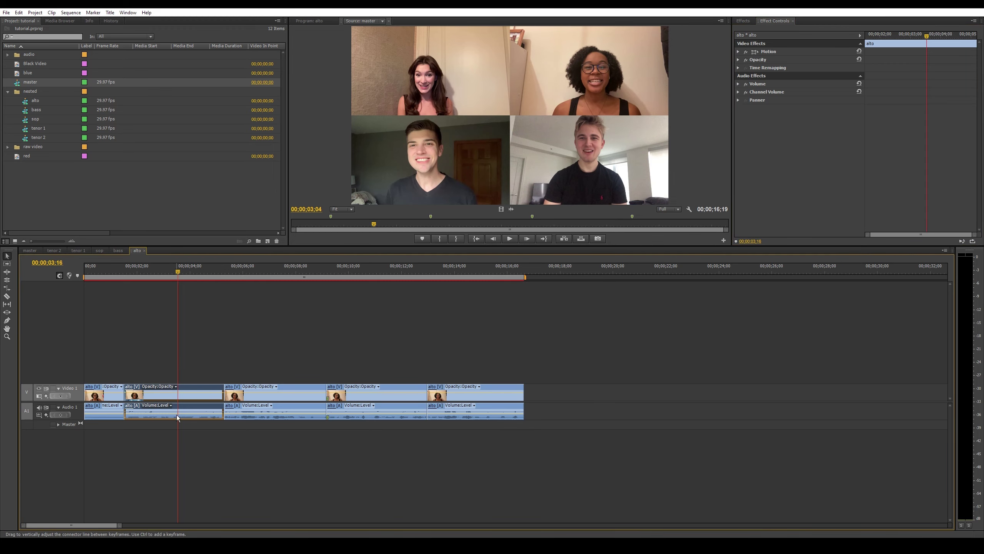
left_click(738, 51)
left_click_drag(805, 59, 665, 63)
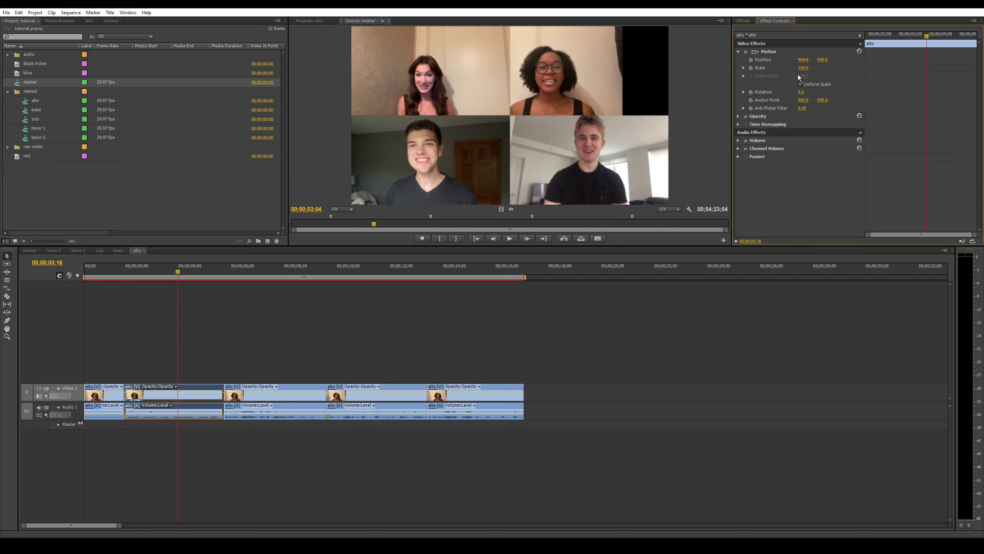
left_click_drag(801, 68, 950, 64)
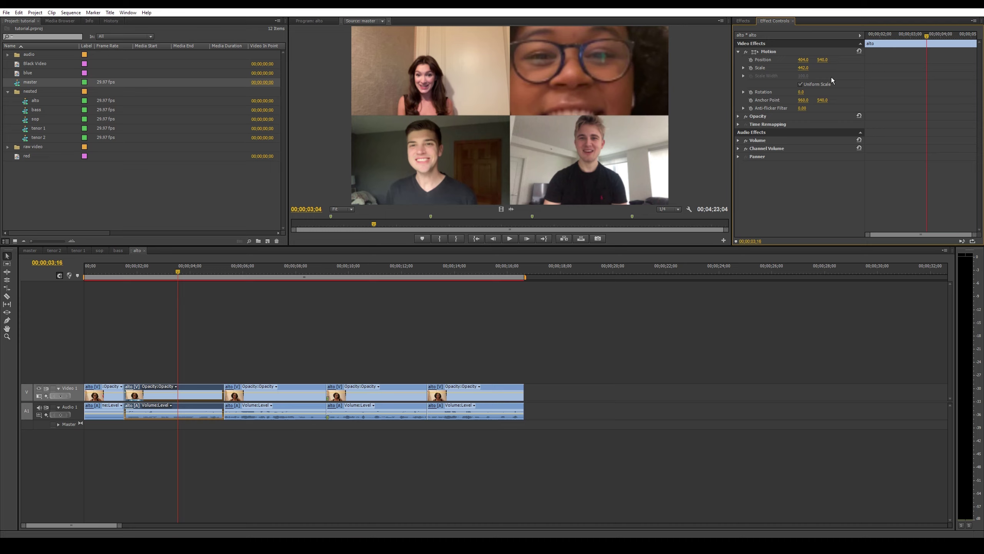
left_click(802, 71)
type("100")
key("Return")
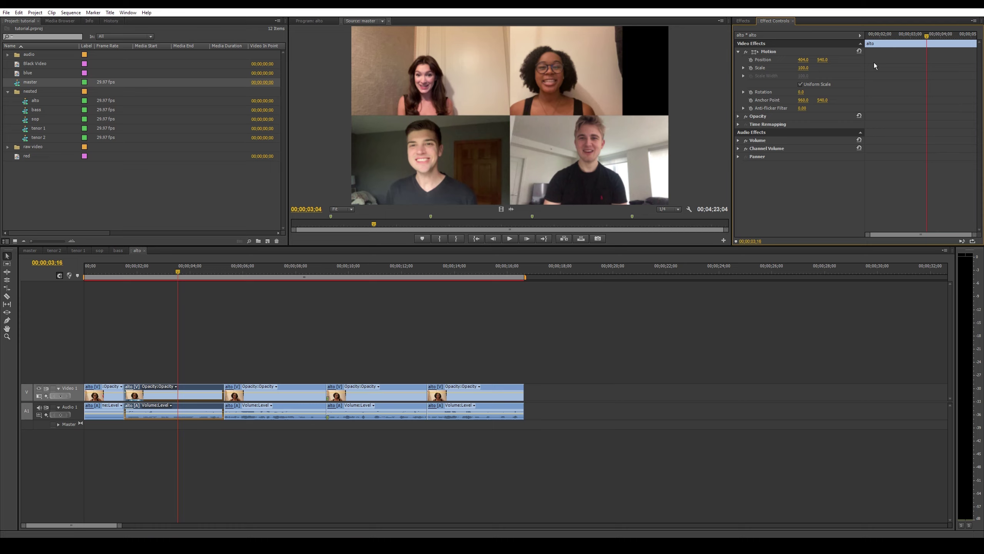
- Set the second alto clip's horizontal position to about 867 and its scale to 110
left_click_drag(803, 60, 822, 60)
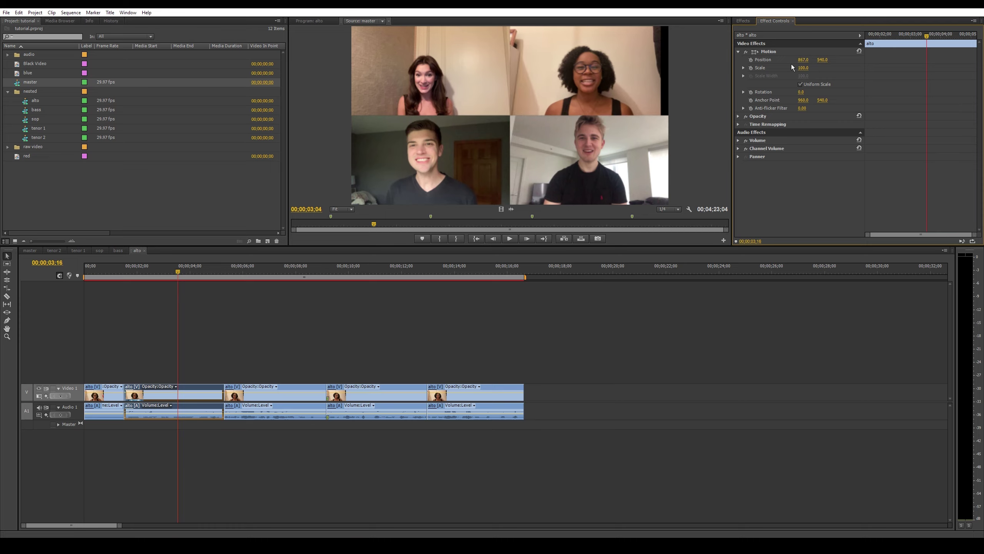
type("110")
key("Return")
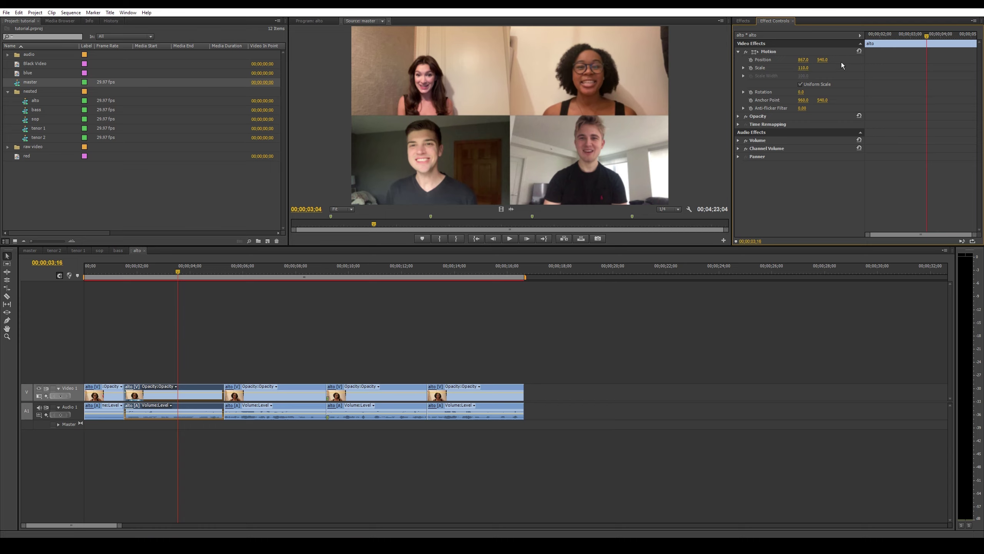
- Try moving the second alto clip further left and up, and undo the position changes
left_click_drag(823, 64, 788, 63)
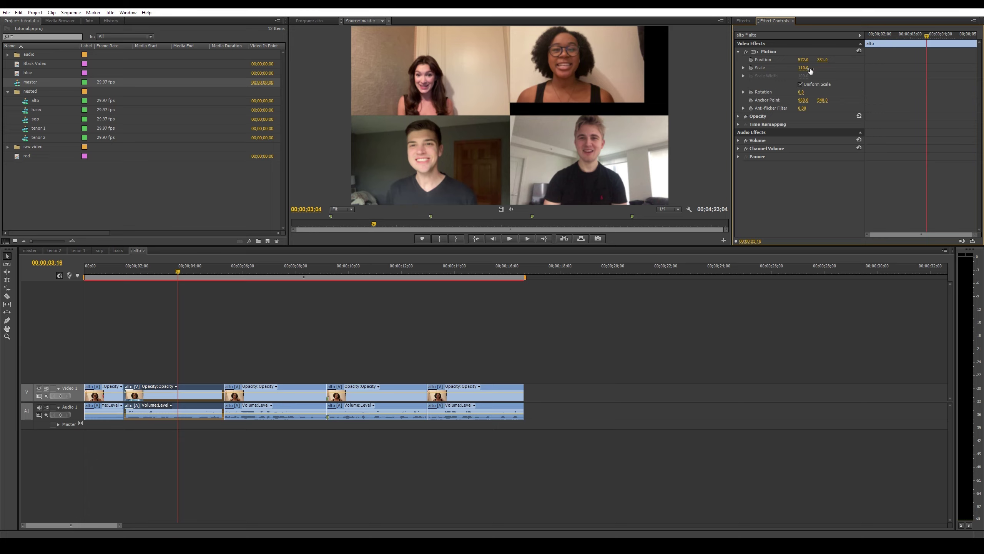
key("ctrl+z")
key("ctrl+z")
key("ctrl+z")
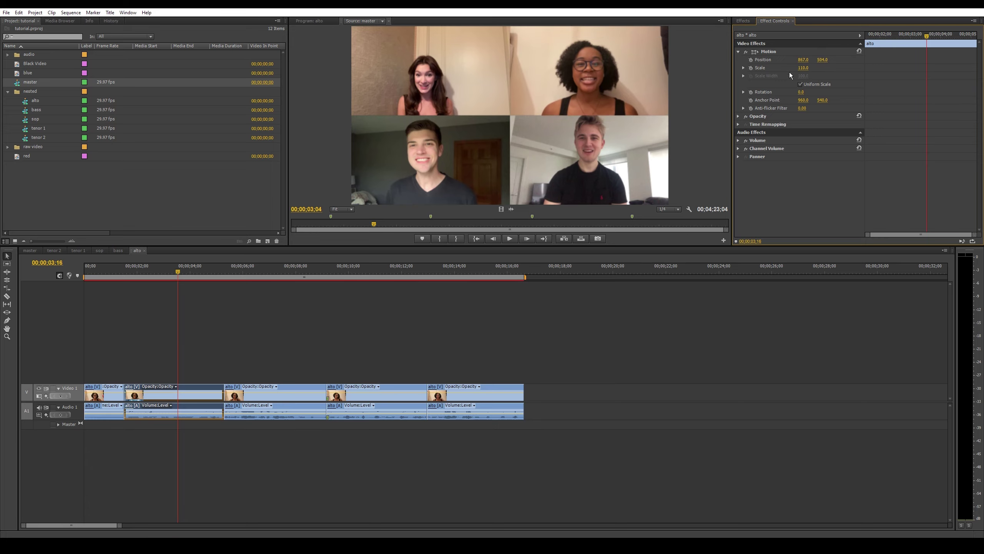
- Set the second alto clip's scale to about 114 and nudge the clip slightly upward in its frame
left_click_drag(798, 68, 822, 61)
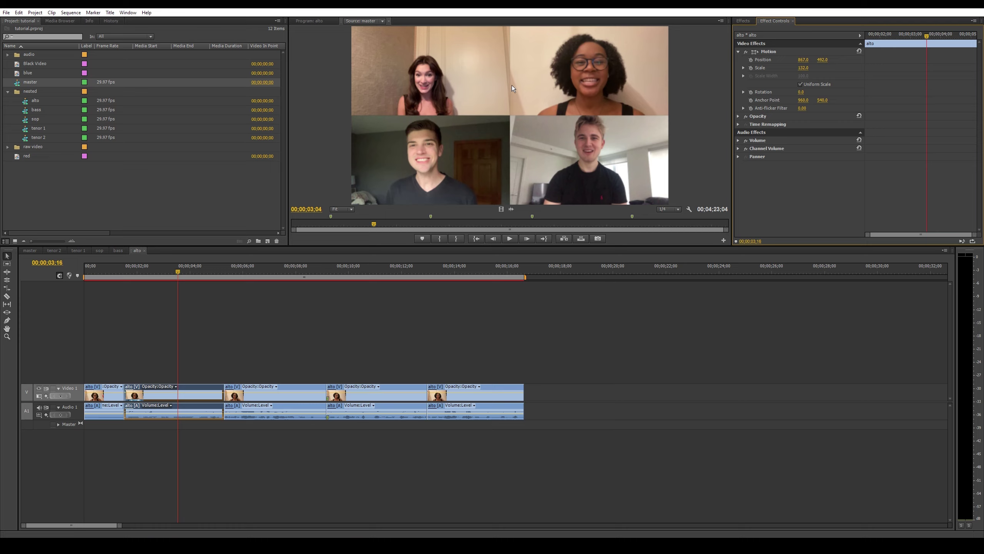
left_click_drag(807, 68, 805, 69)
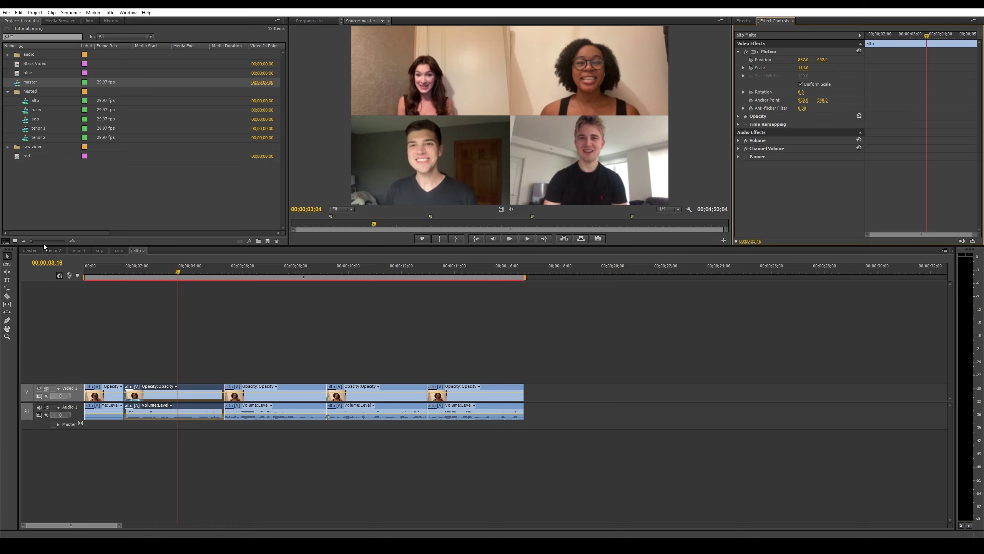
- Enlarge the second clip in the bass sequence to about 114 scale
left_click(118, 250)
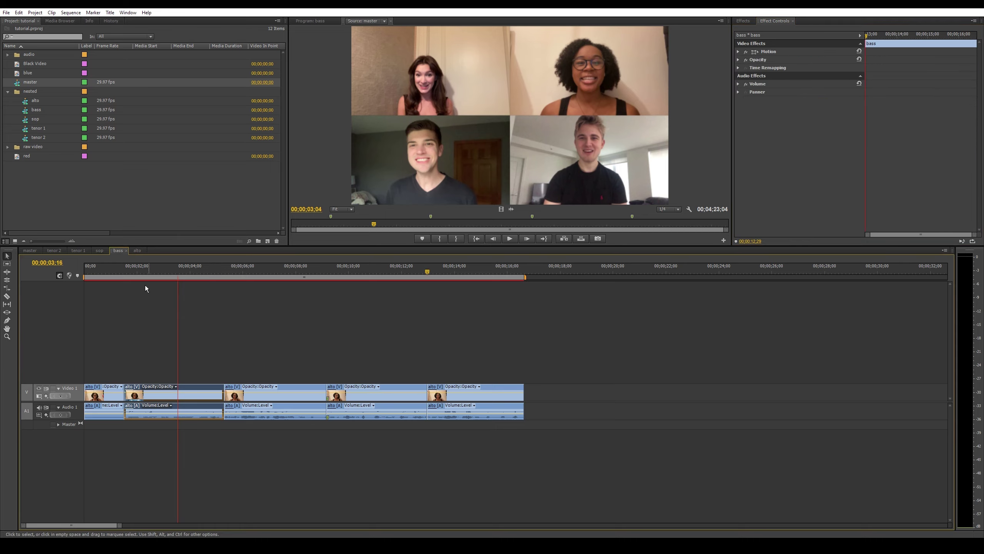
left_click(174, 398)
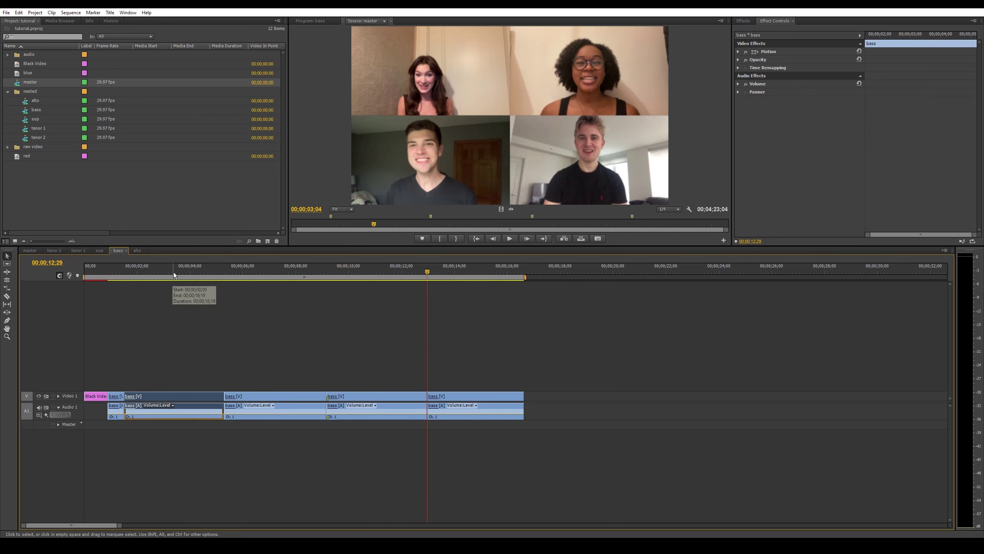
left_click(738, 52)
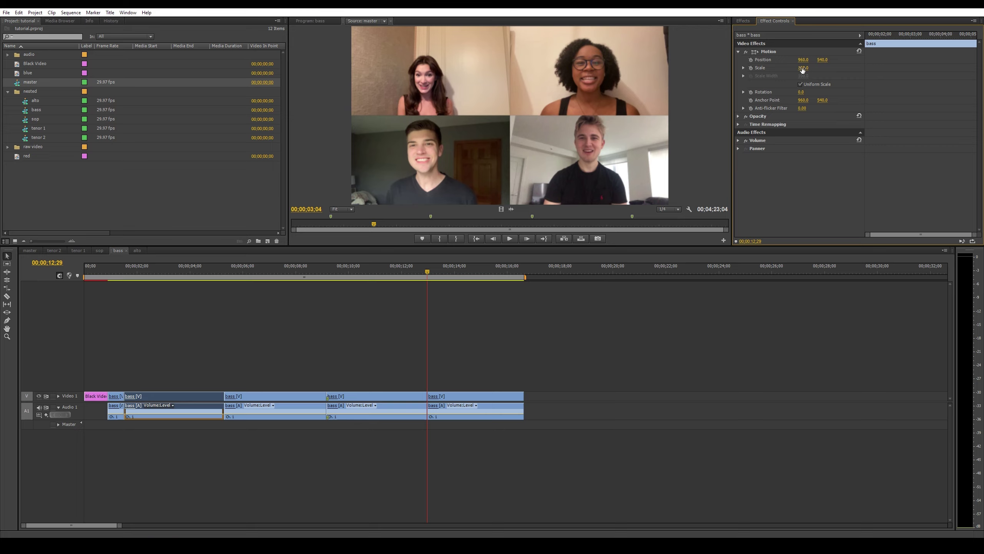
left_click_drag(803, 69, 809, 68)
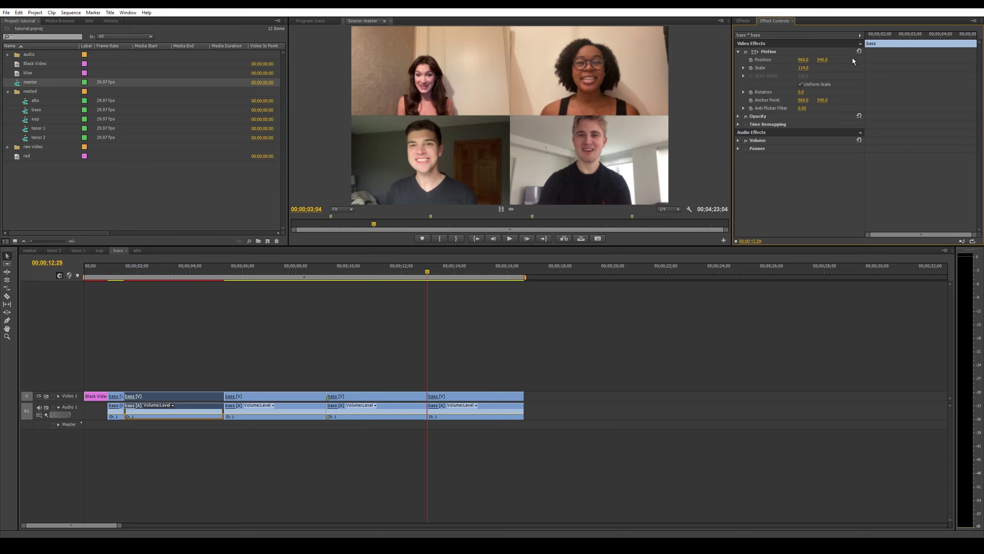
- Try lowering the second bass clip to a vertical position of about 807, and undo the position changes
left_click_drag(822, 61, 829, 61)
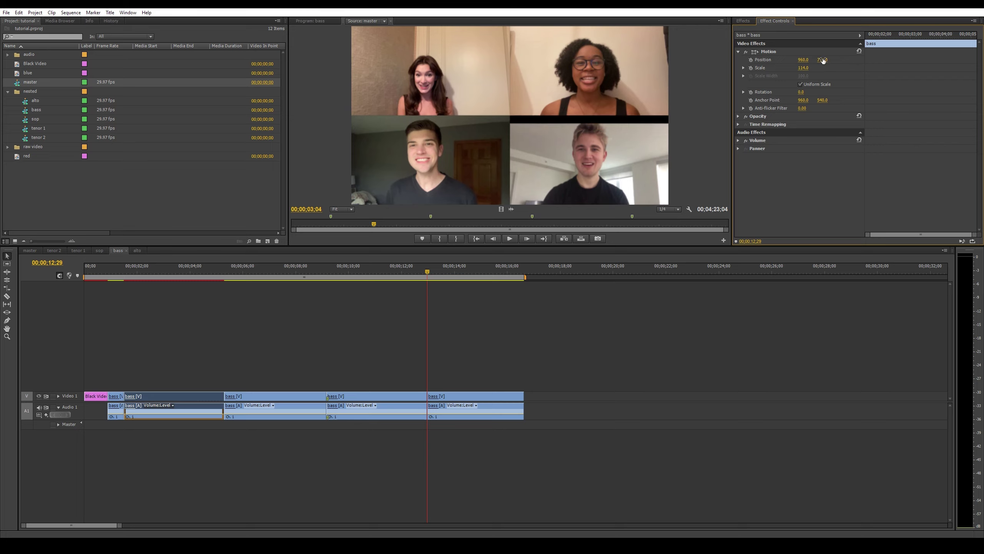
left_click_drag(822, 60, 822, 60)
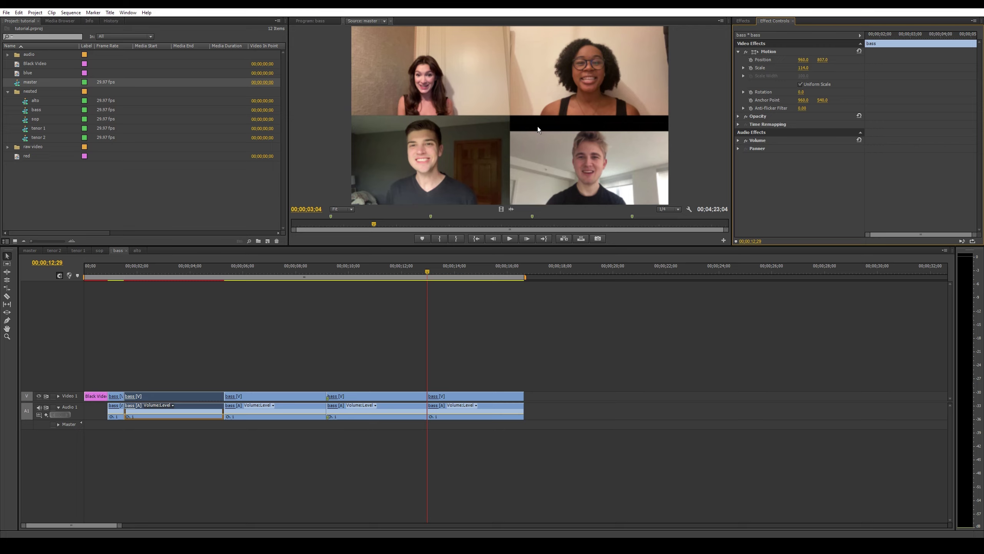
key("ctrl+z")
key("ctrl+z")
key("ctrl+z")
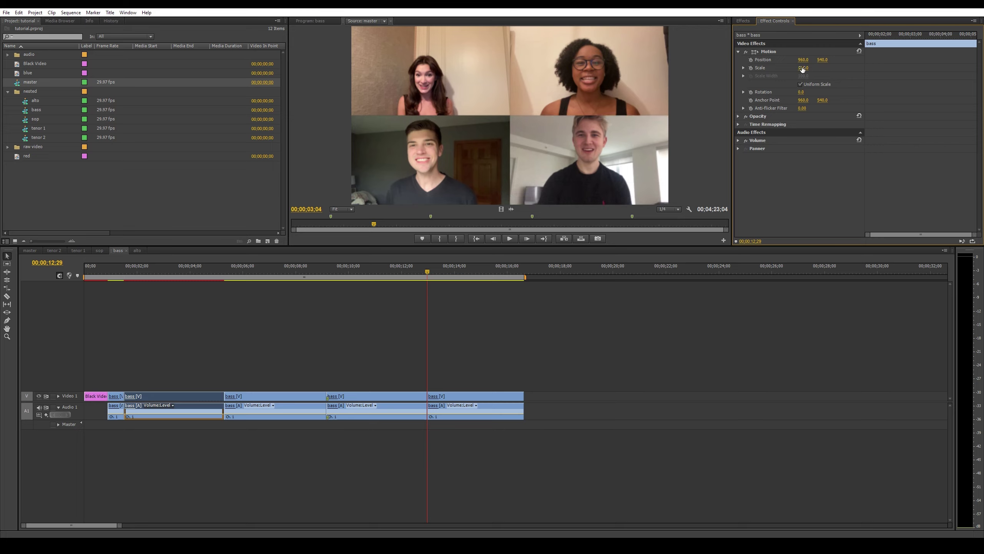
- Set the second bass clip's scale to about 128 and its vertical position to about 685
left_click_drag(802, 68, 821, 62)
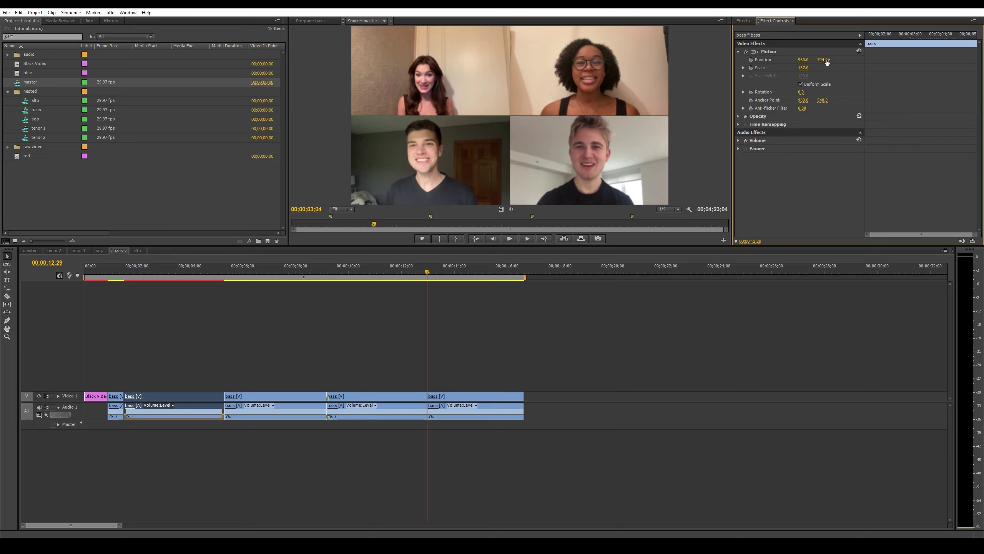
mouse_move(824, 60)
left_mouse_down()
mouse_move(801, 68)
mouse_move(826, 61)
left_mouse_up()
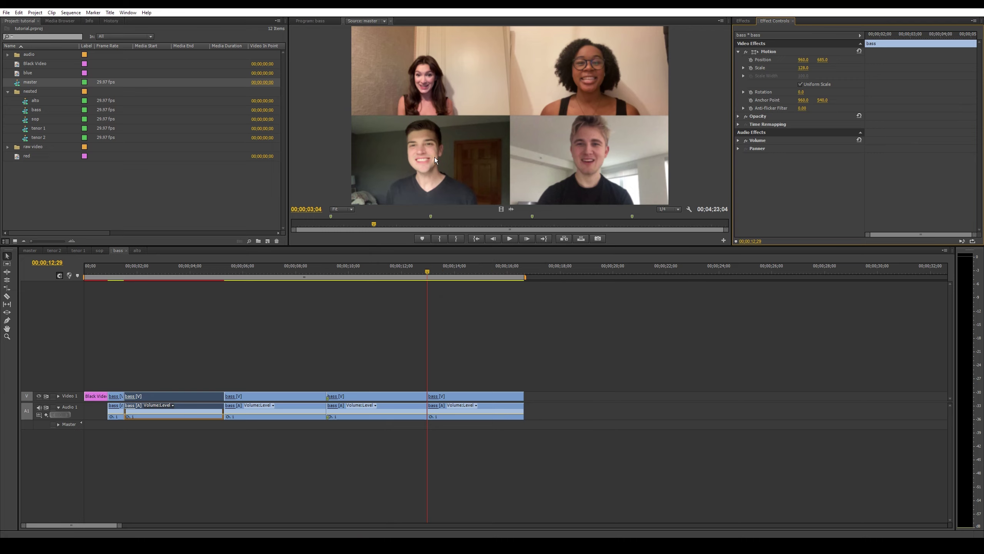
- Enlarge the second clip in the sop sequence with its Motion scale so the singer's framing matches the other panels
left_click(78, 252)
left_click(99, 251)
left_click(192, 394)
left_click(174, 268)
left_click(738, 52)
mouse_move(803, 68)
left_mouse_down()
mouse_move(794, 61)
mouse_move(834, 61)
mouse_move(806, 62)
left_mouse_up()
- Set the second clip in the tenor 1 sequence to about 108 scale and a position of about 1010, 529
left_click(77, 251)
left_click(192, 395)
left_click(738, 51)
left_click(805, 68)
left_click(838, 65)
mouse_move(800, 61)
left_mouse_down()
mouse_move(826, 62)
mouse_move(805, 60)
left_mouse_up()
left_click(804, 68)
left_click(860, 58)
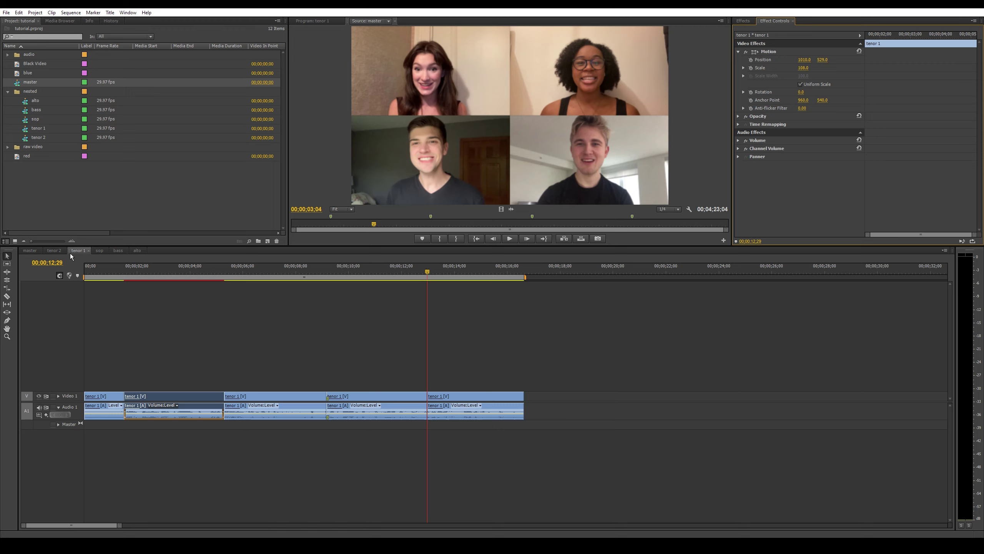
- Limit the master sequence's work area to the second section, between the first two markers, and render its preview
left_click(29, 251)
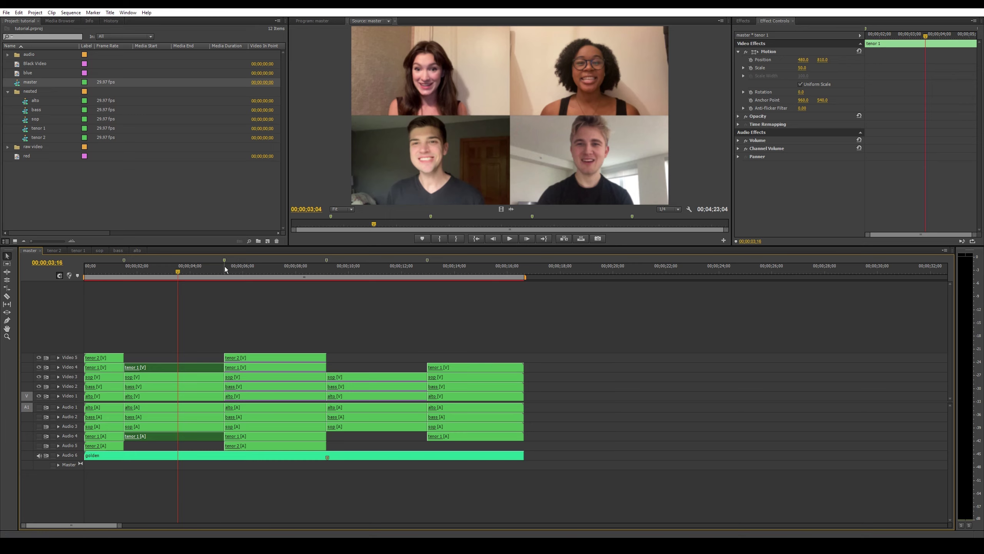
left_click_drag(524, 277, 222, 292)
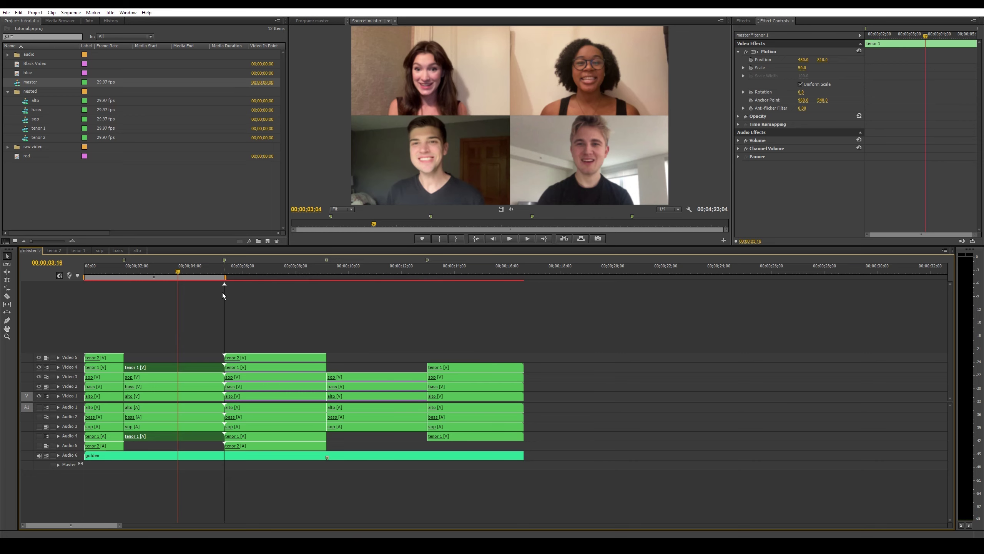
left_click_drag(84, 277, 122, 280)
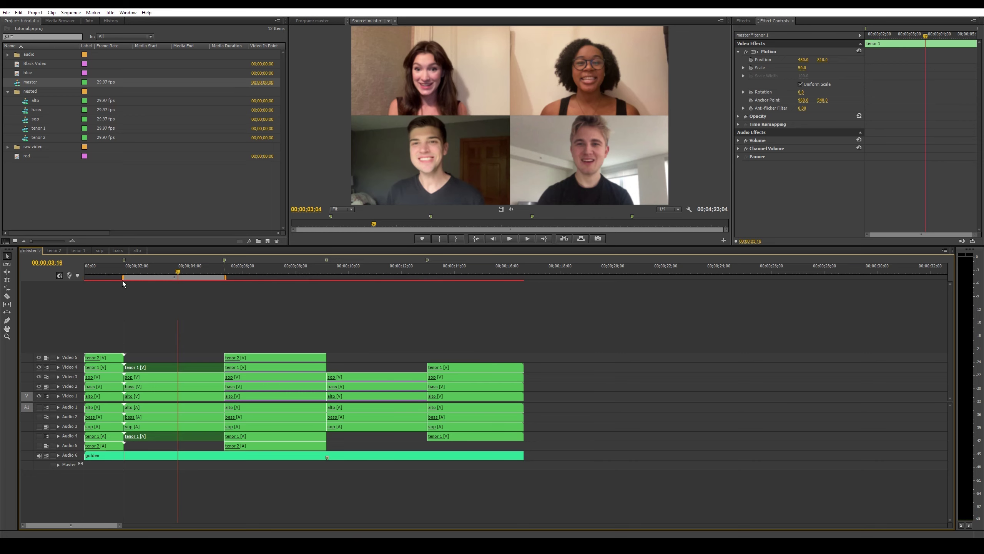
key("Return")
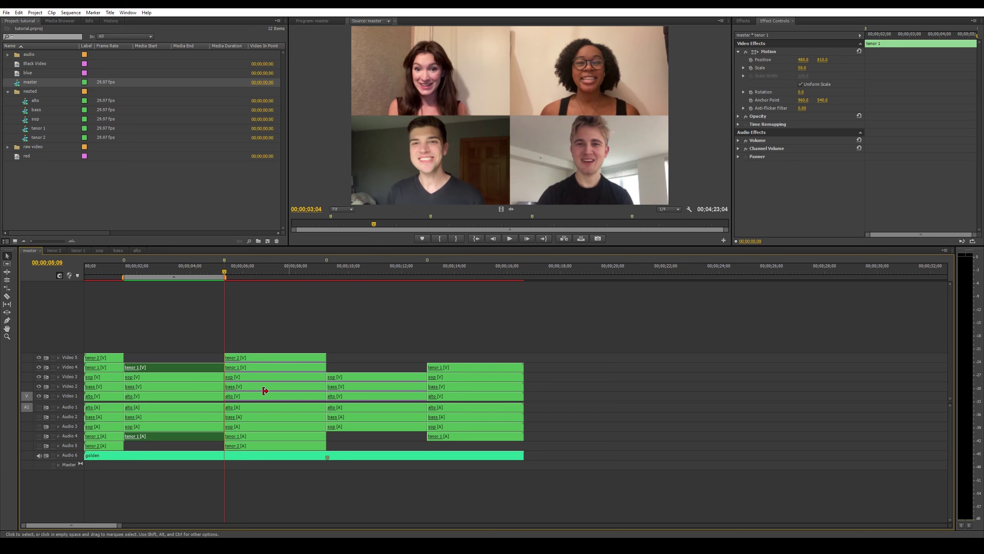
- Play back the second section of the master sequence from the first marker to check the four-panel framing
left_click(306, 21)
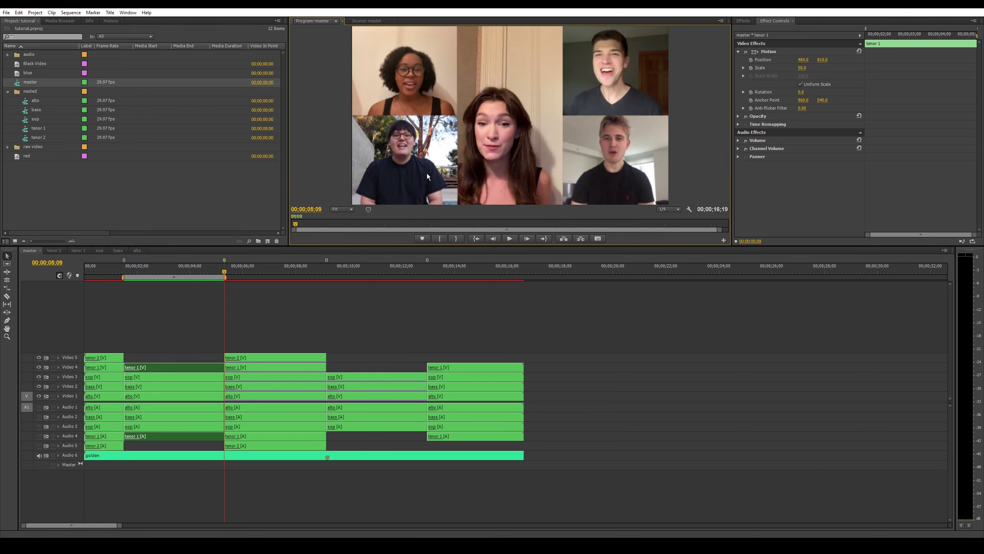
left_click(125, 270)
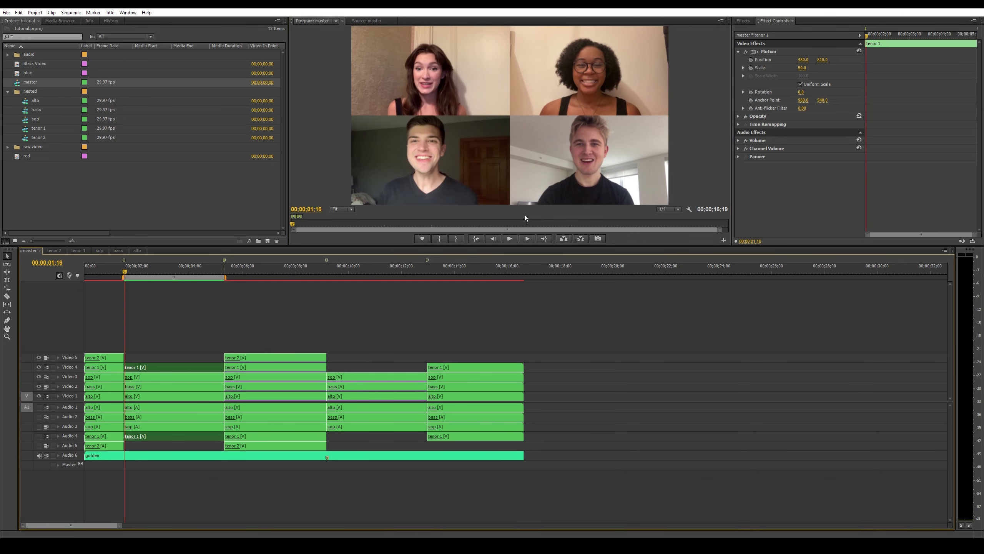
left_click(510, 239)
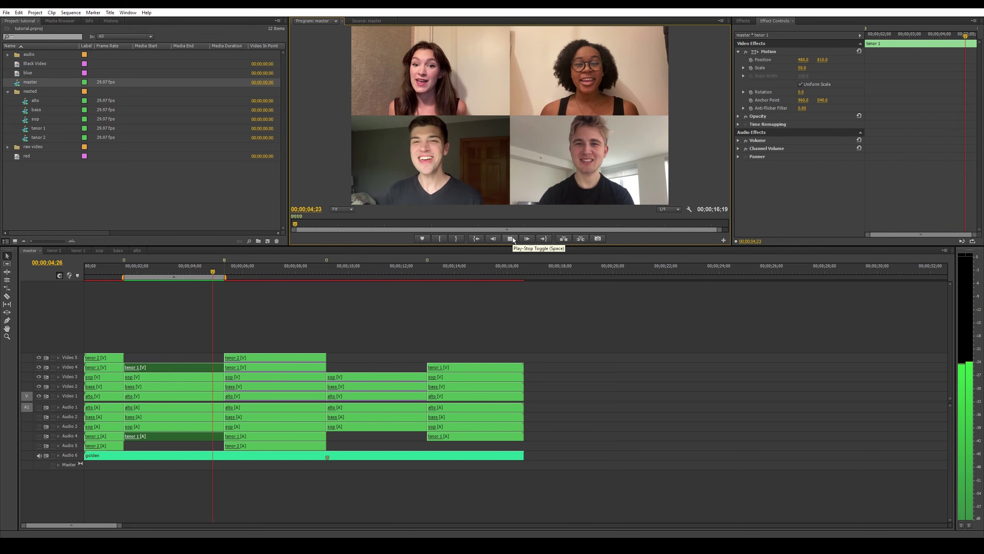
left_click(510, 238)
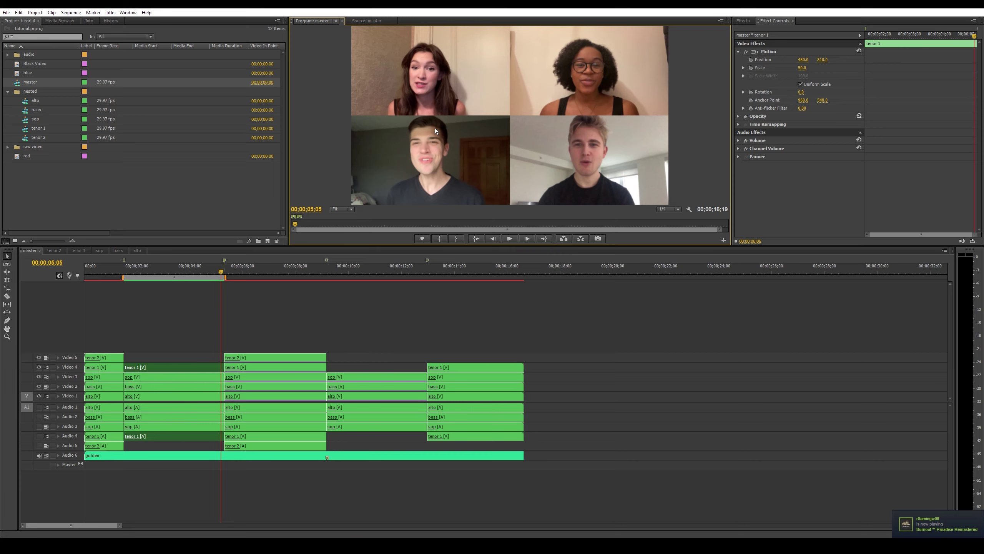
left_click(197, 271)
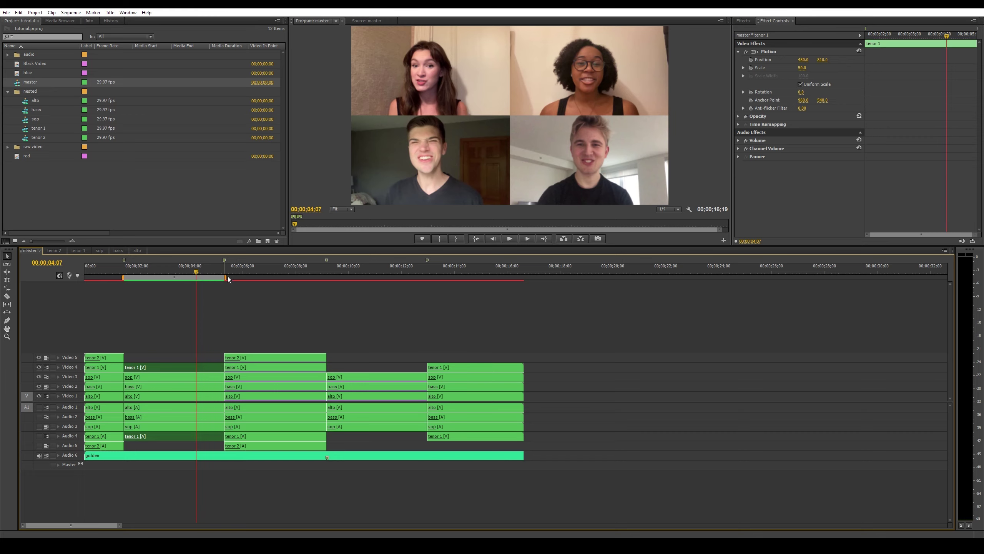
- Extend the master work area to the third marker and show the third section at 00;00;07;05 in the source view
left_click_drag(226, 276, 331, 281)
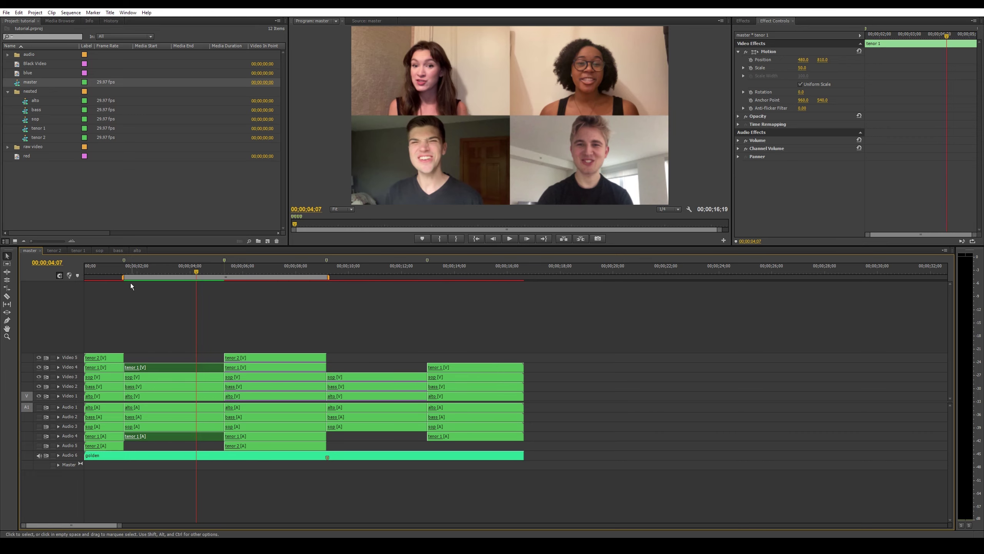
left_click(275, 270)
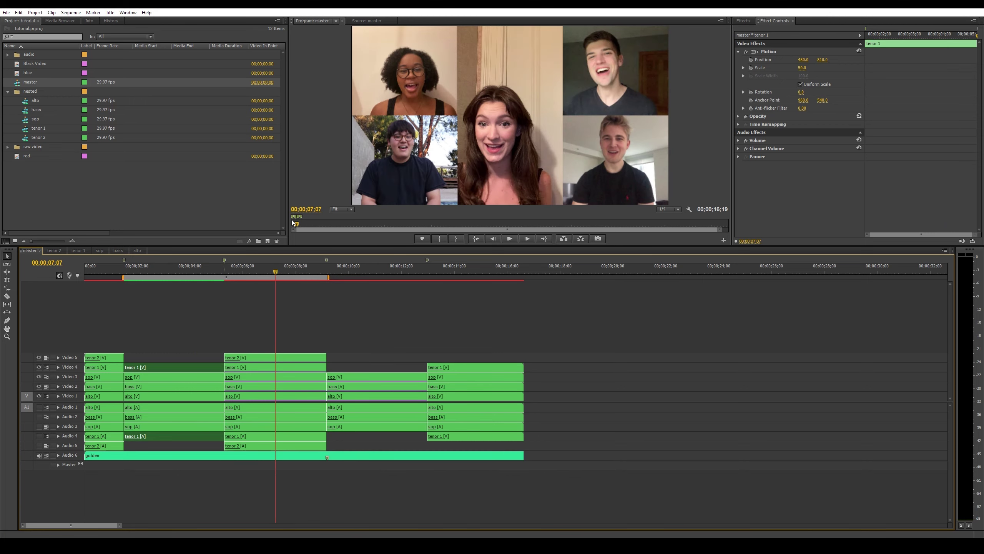
left_click(366, 21)
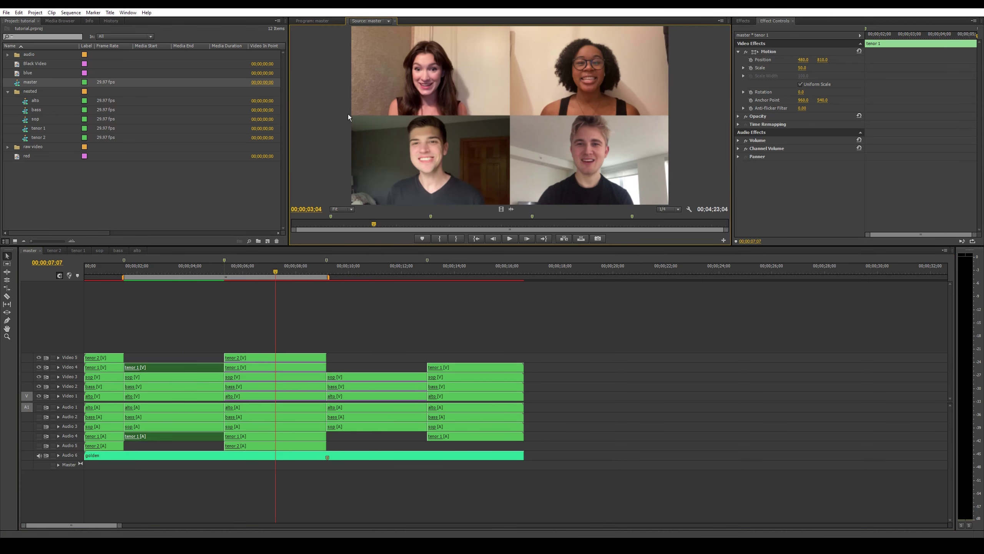
left_click_drag(374, 224, 479, 225)
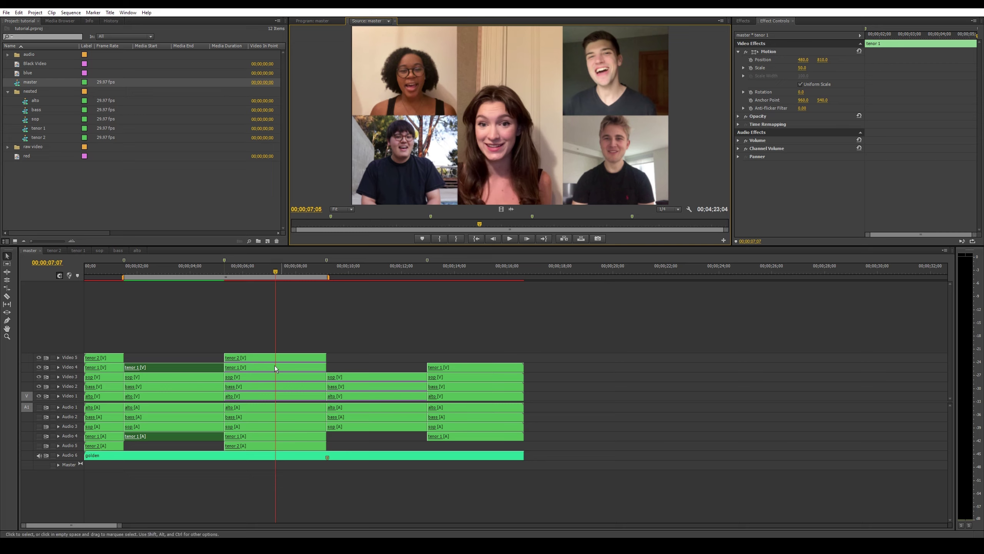
- Set the third clip in the sop sequence to a position of about 1045, 540 and a scale of 115
left_click(100, 249)
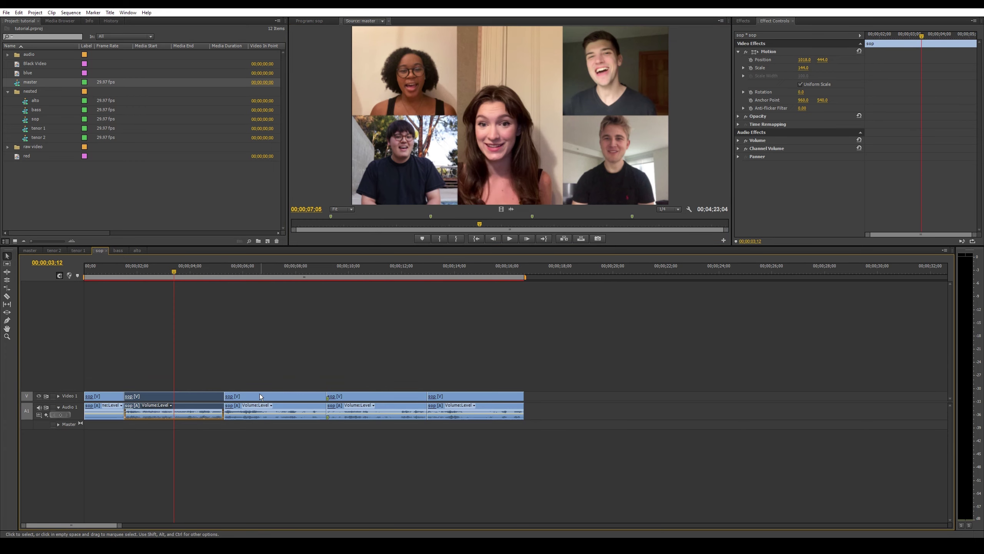
left_click(267, 396)
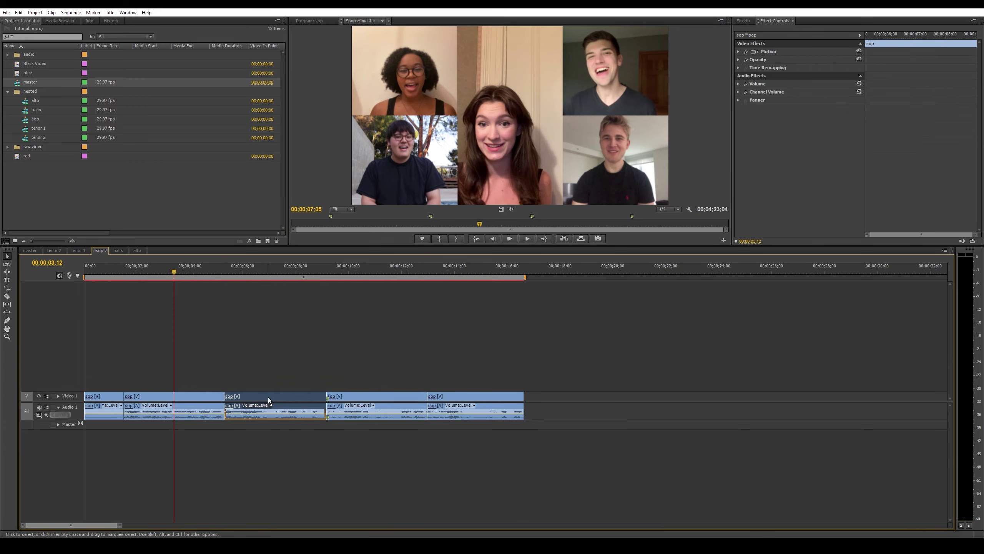
left_click(738, 52)
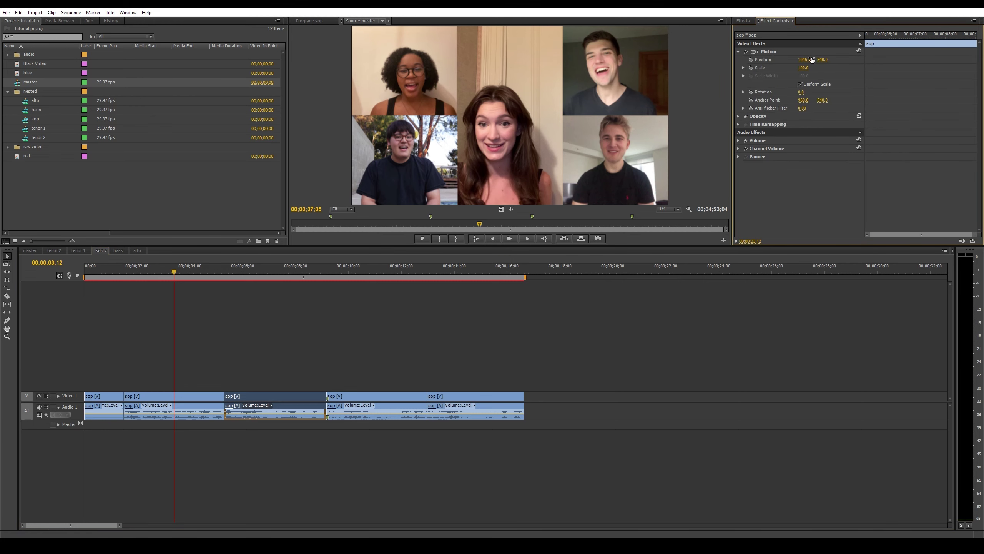
left_click_drag(812, 60, 811, 60)
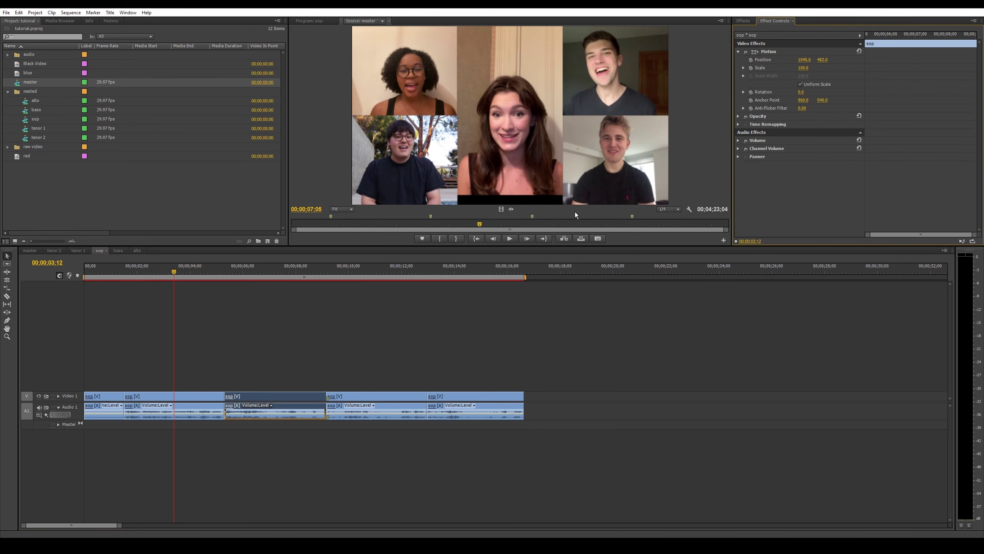
left_click(823, 60)
type("540")
key("Tab")
type("115")
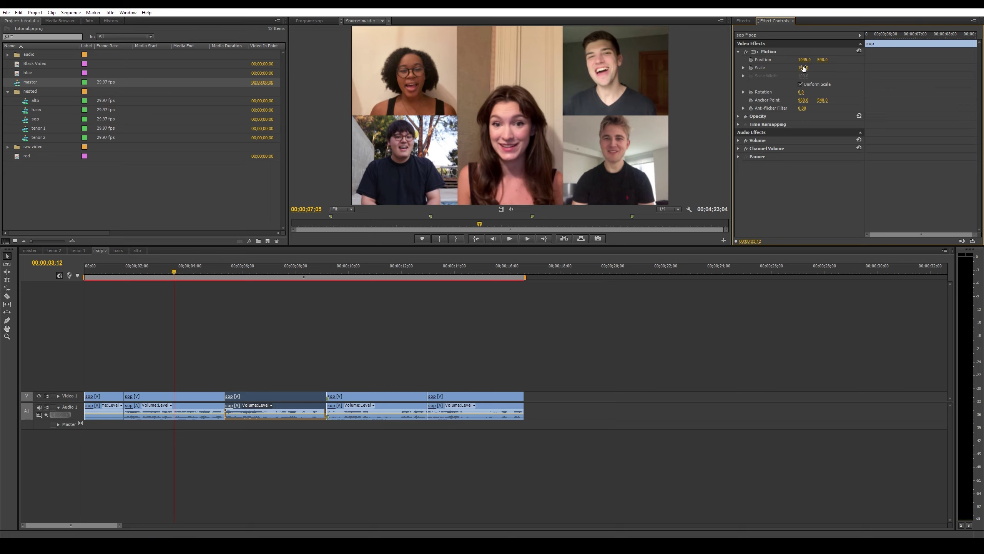
key("Return")
- Set the third clip in the alto sequence to about 114 scale and a position of about 872, 469
left_click_drag(826, 62, 805, 60)
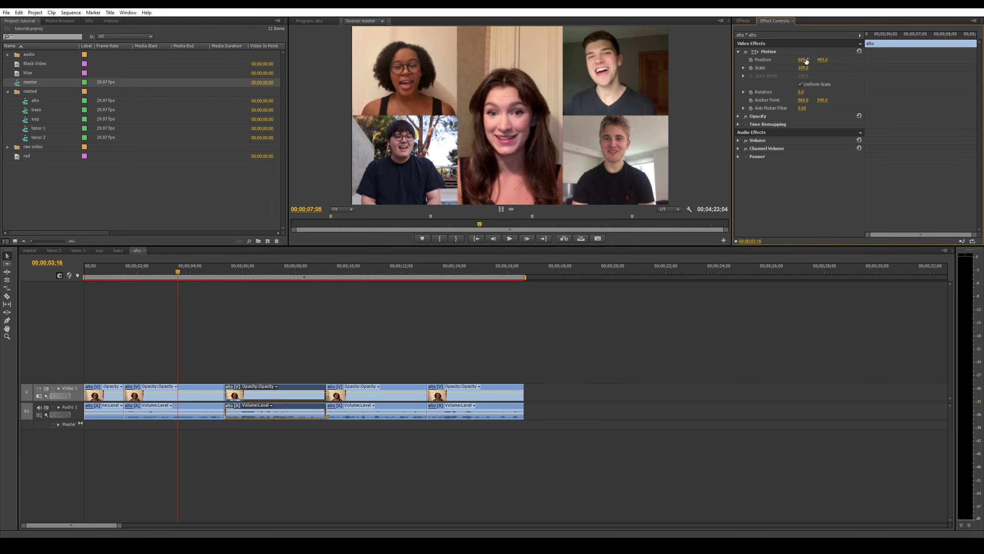
left_click(738, 52)
left_click_drag(802, 68, 805, 60)
- Reframe the third tenor 1 and bass clips, setting the bass clip to about 127 scale and a position of about 987, 657
left_click(738, 52)
left_click_drag(802, 67, 828, 60)
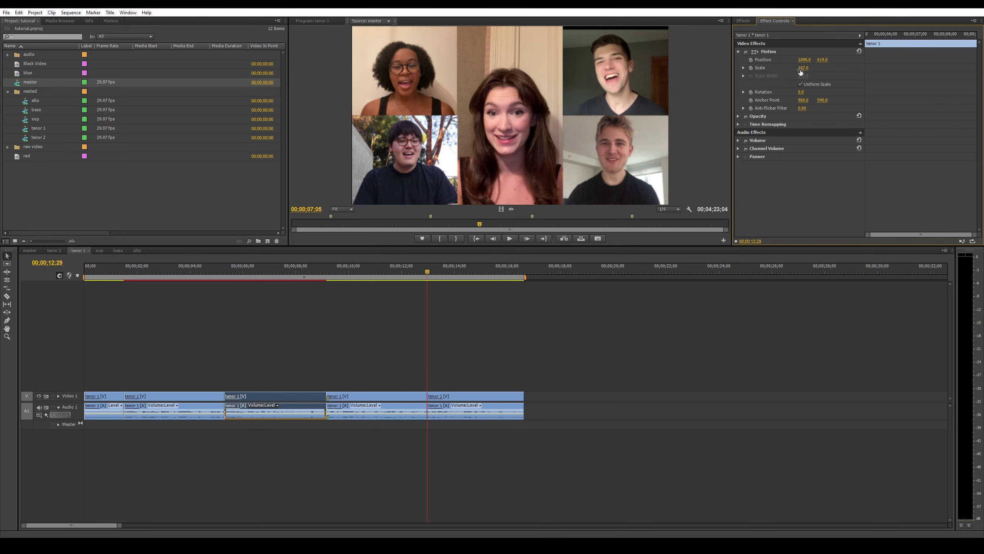
left_click_drag(803, 60, 804, 69)
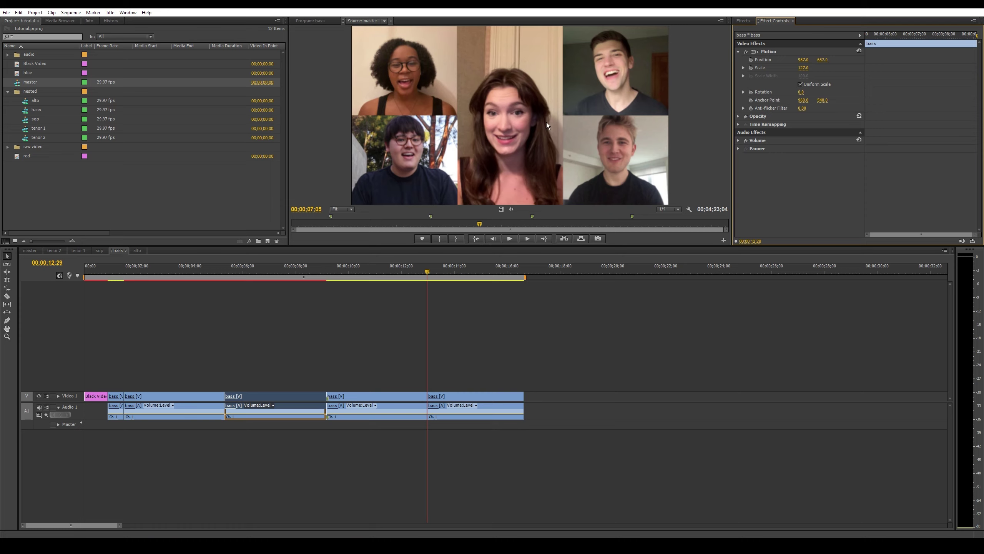
- Render the preview of the master sequence's work area and play it back through the third section
left_click(31, 250)
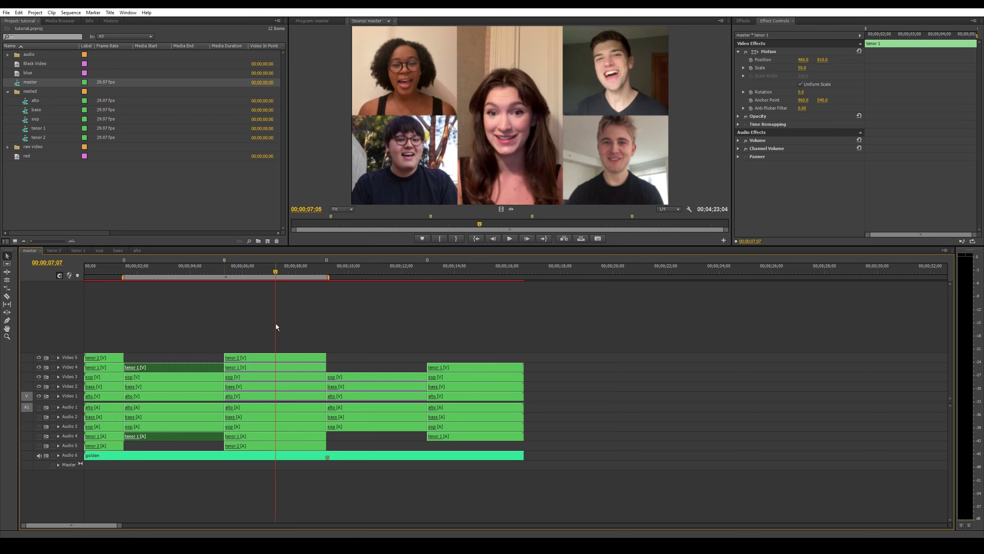
key("Return")
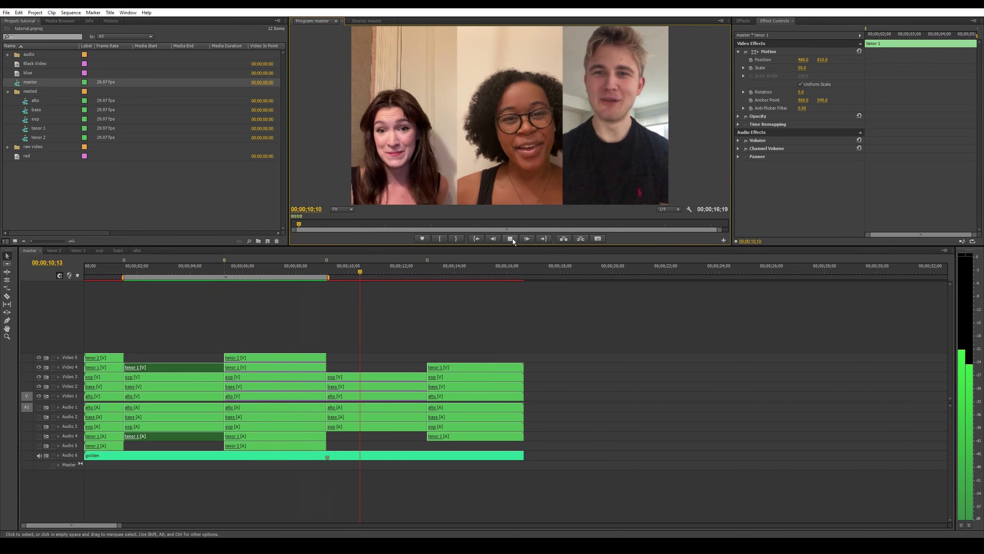
left_click(510, 239)
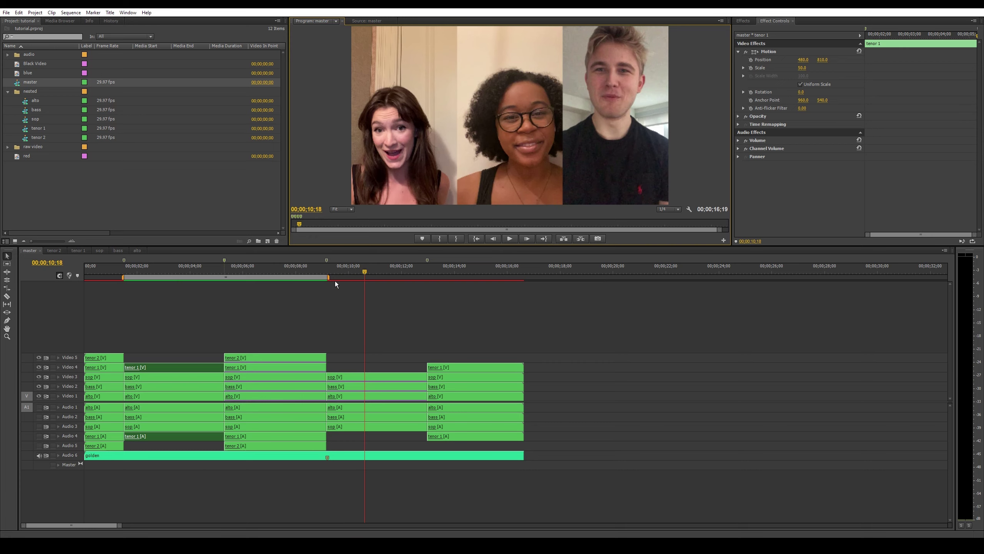
- Limit the master work area to the section between the third and fourth markers and show 00;00;11;04 in the source view
left_click_drag(329, 277, 427, 283)
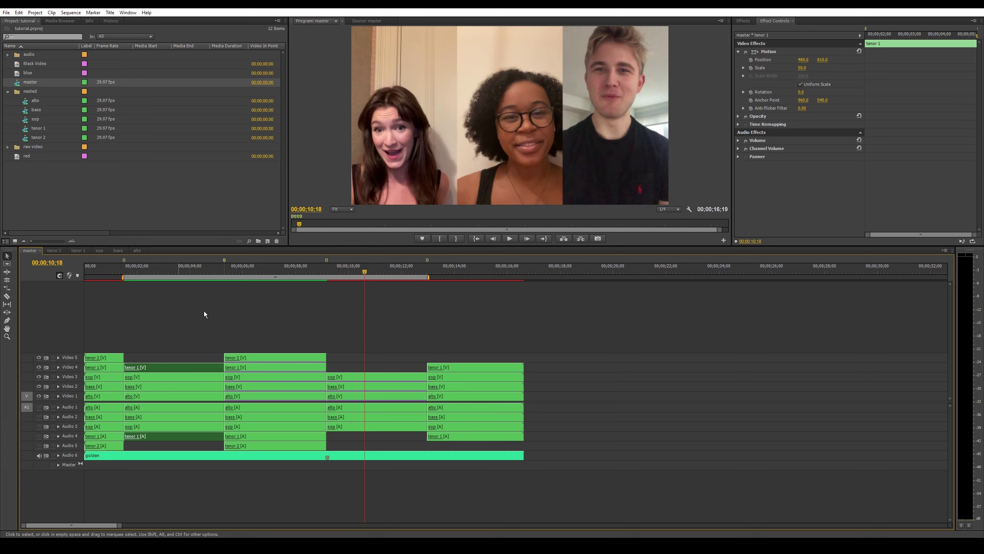
left_click_drag(123, 276, 325, 277)
left_click(366, 21)
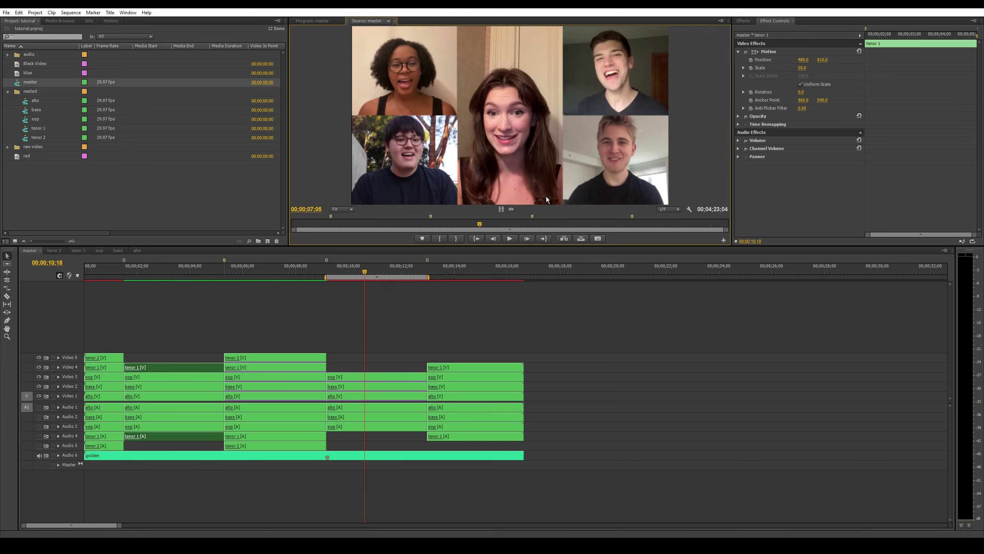
left_click(584, 226)
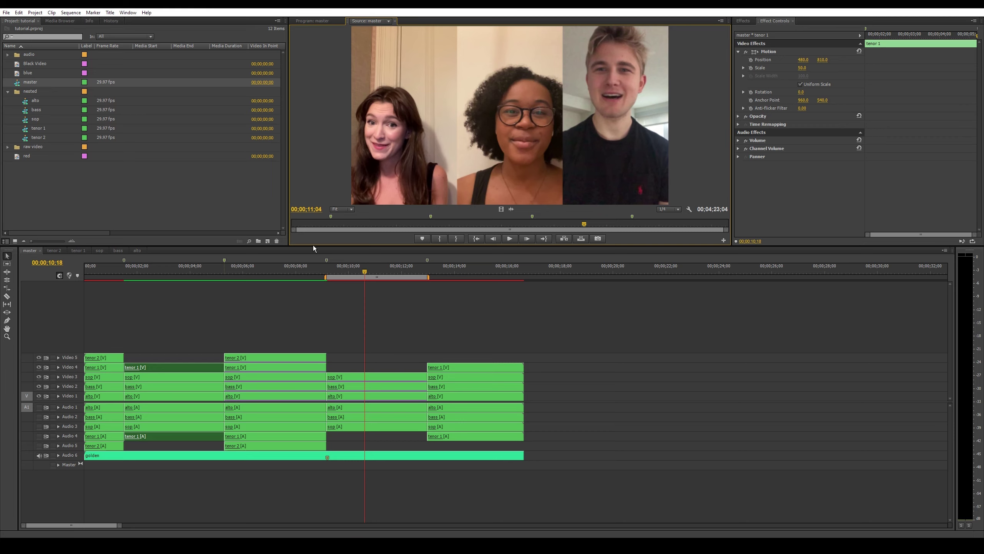
- Try lowering the fourth clip in the bass sequence to a vertical position of about 672 and undo the move
left_click(119, 251)
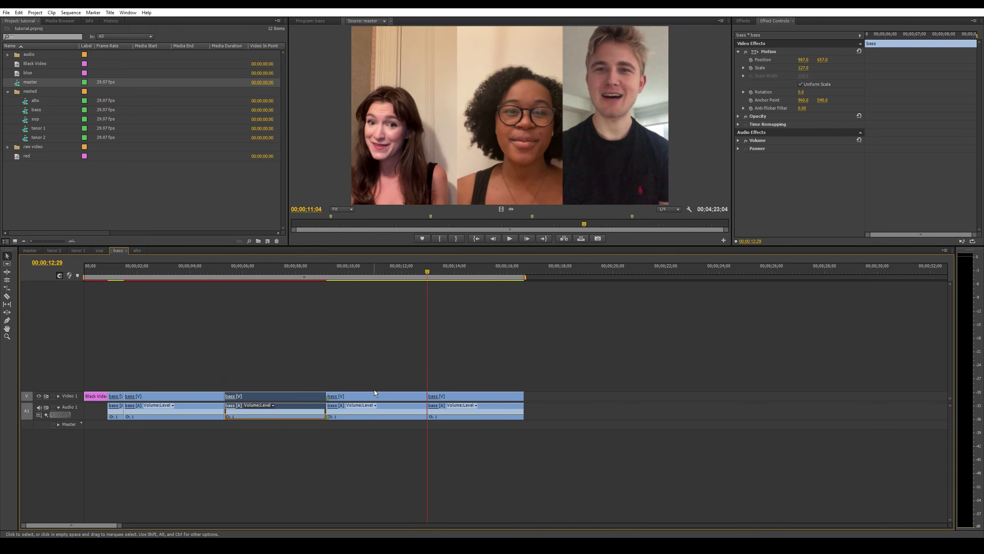
left_click(377, 395)
left_click(738, 51)
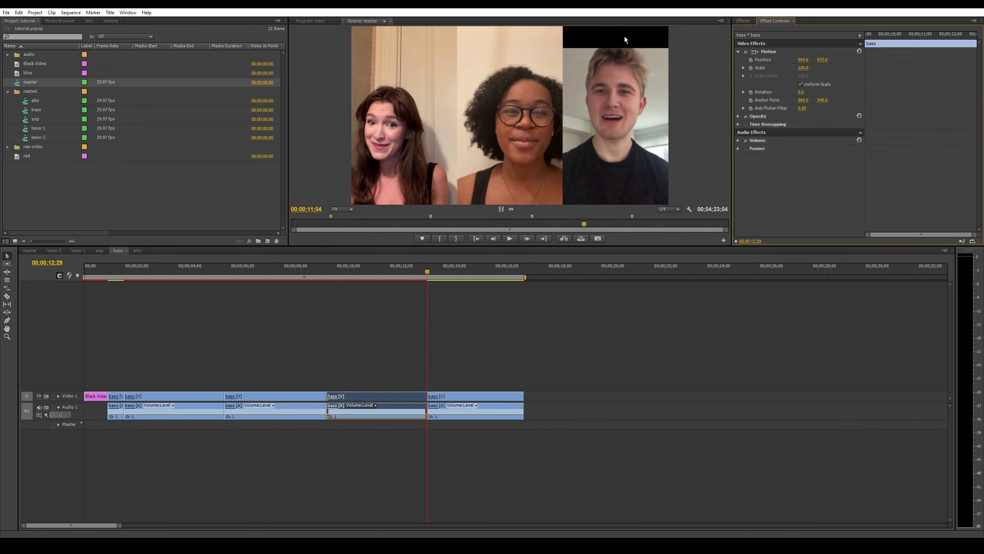
key("ctrl+z")
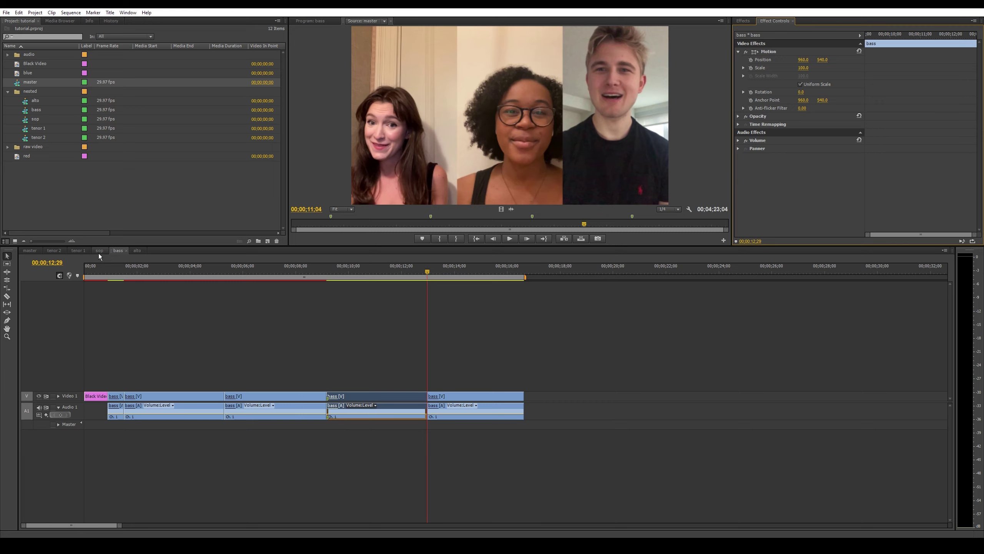
- Try moving the fourth clip in the alto sequence to about 853, 286 and undo both position changes
left_click(136, 251)
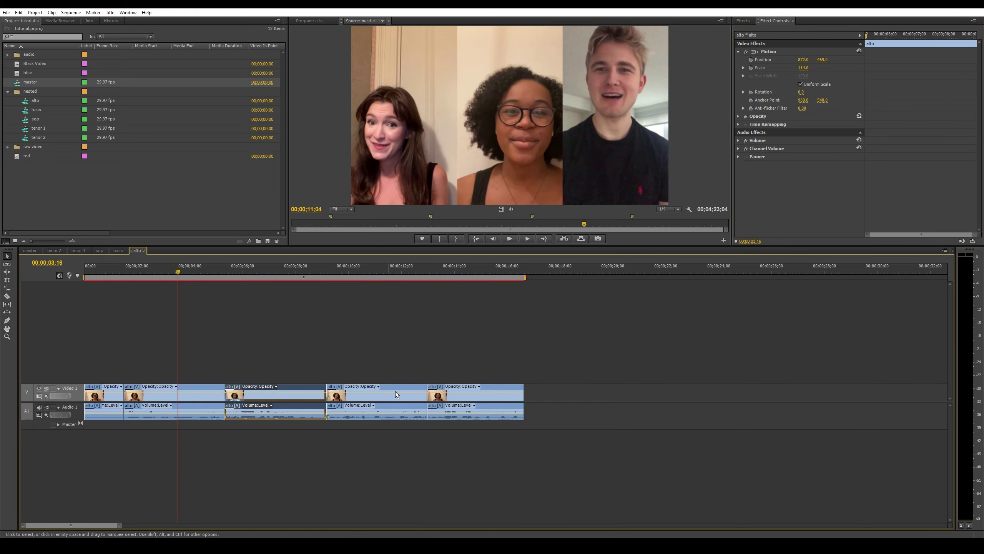
left_click(738, 52)
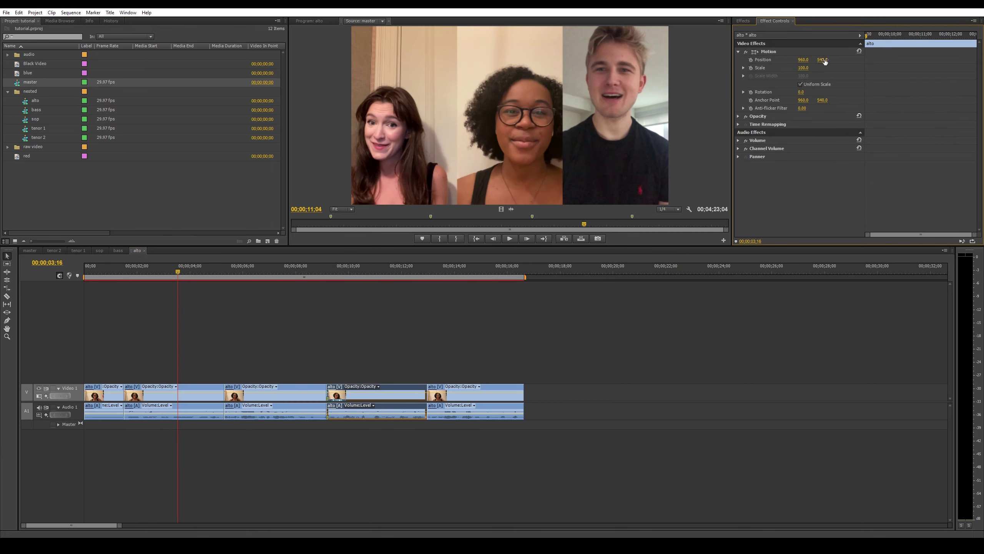
left_click_drag(824, 59, 793, 59)
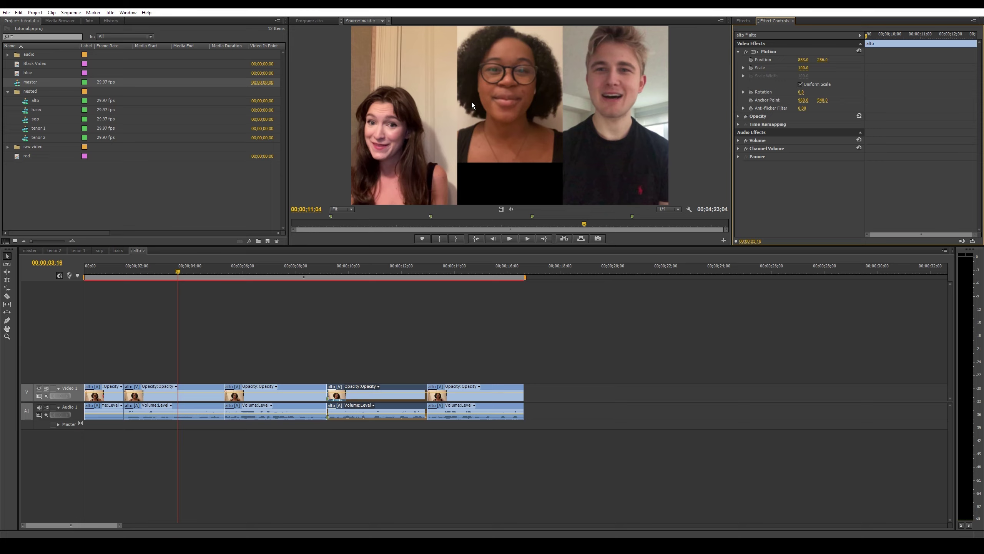
key("ctrl+z")
key("ctrl+z")
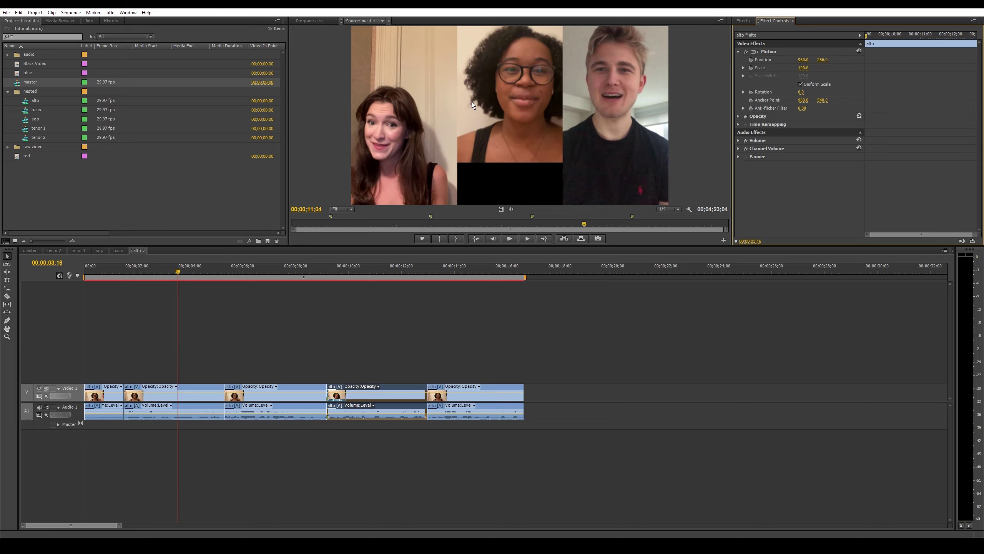
key("ctrl+z")
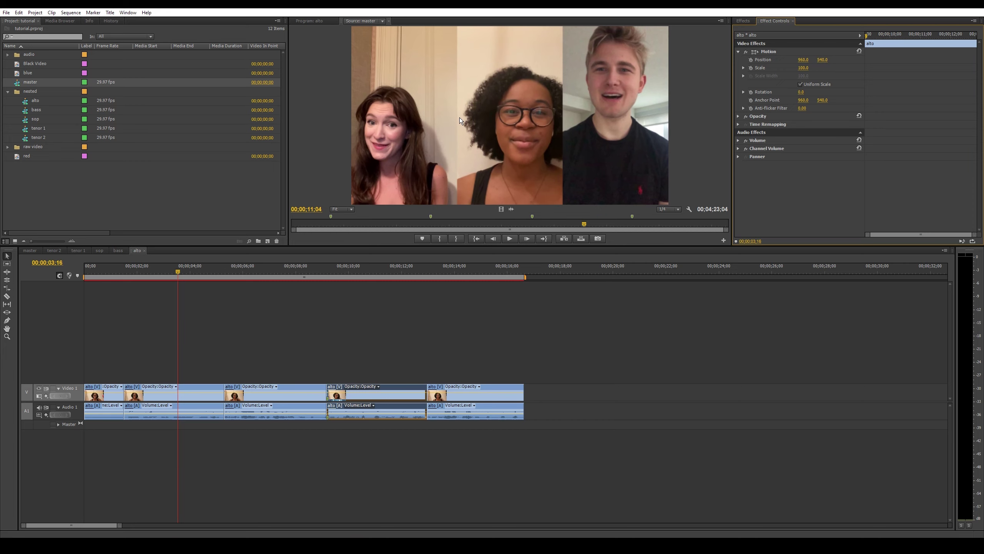
- In the master sequence, extend the third-section tenor 2 clip to the fourth marker and split it at the third marker
left_click(30, 250)
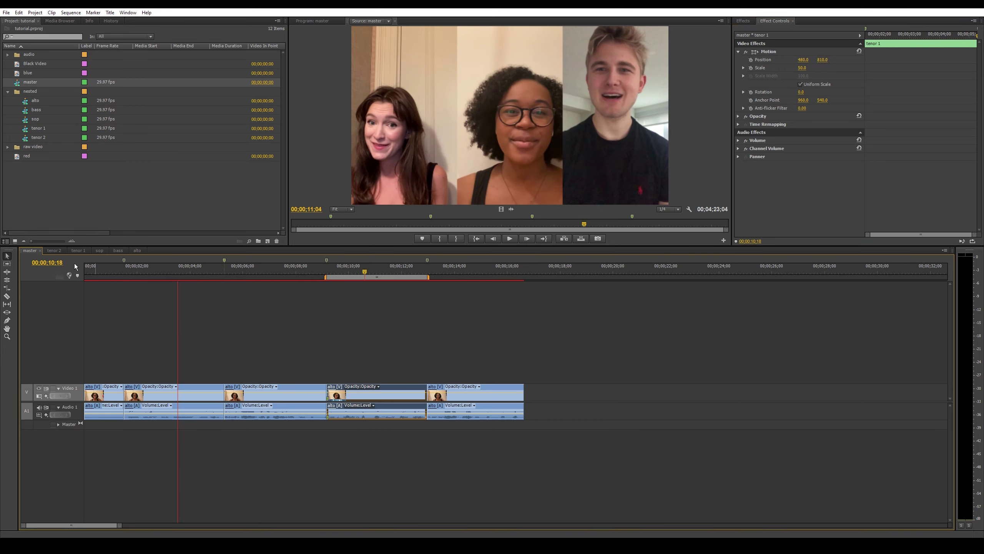
left_click(362, 375)
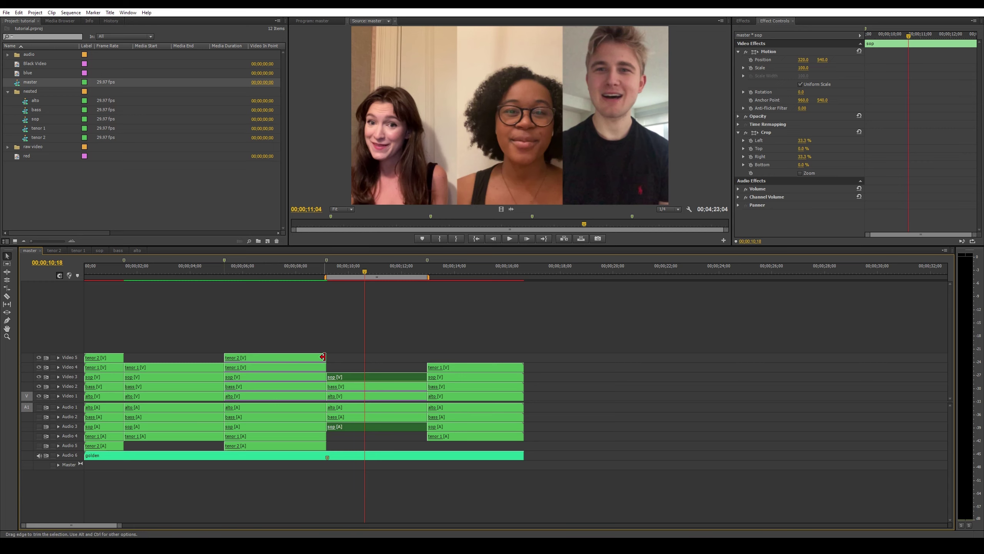
left_click_drag(322, 357, 426, 358)
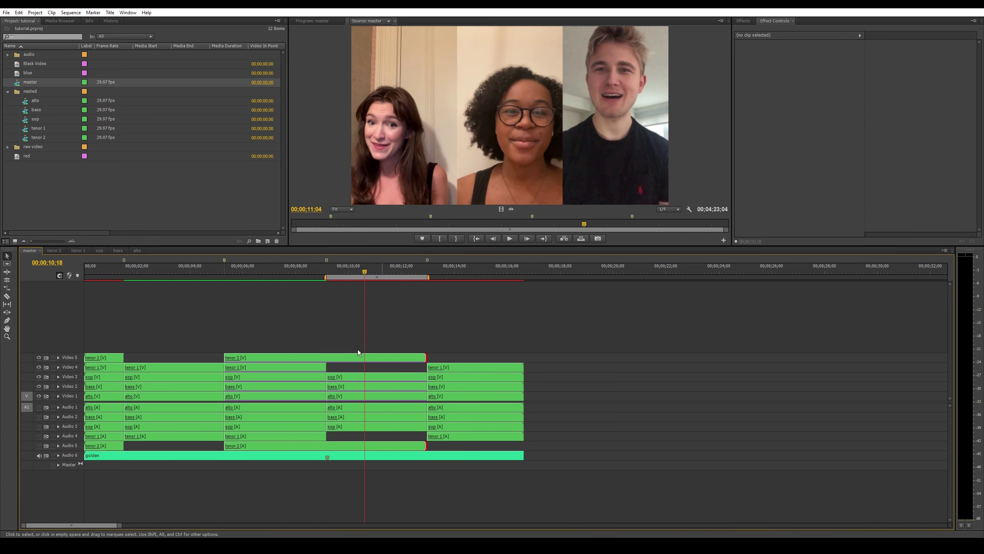
key("c")
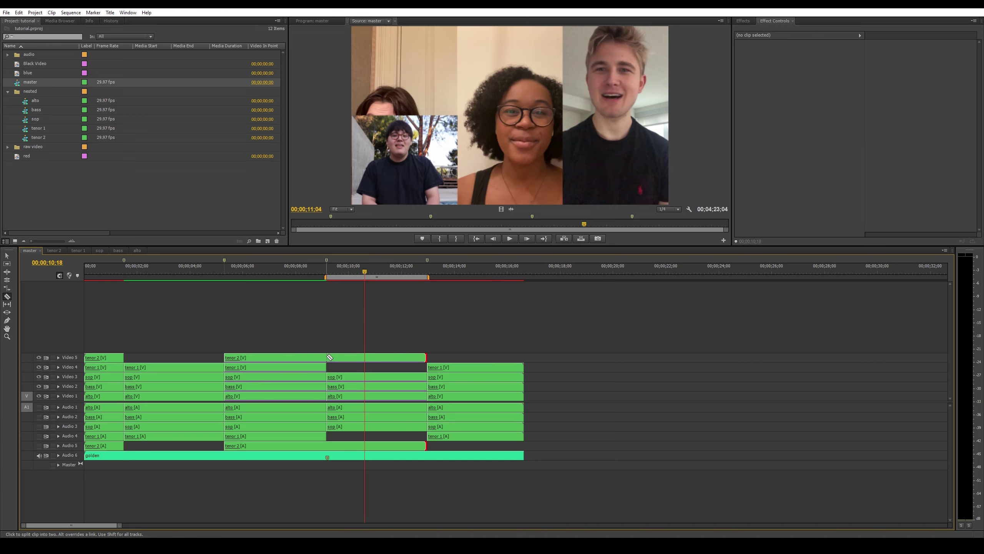
left_click(327, 357)
key("v")
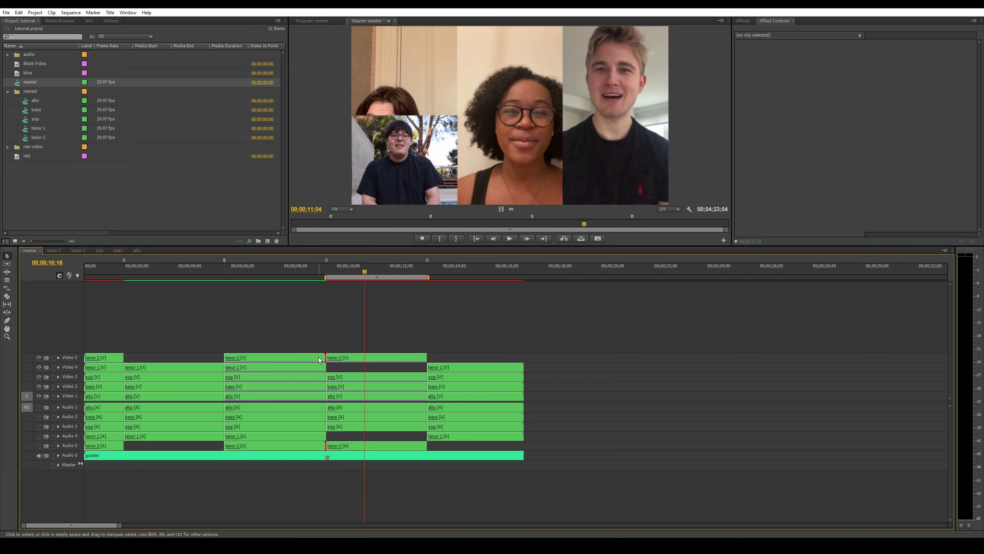
left_click(327, 346)
- Copy the fourth-section bass clip's Motion and Crop effects onto the new tenor 2 clip and delete that bass clip
left_click(368, 386)
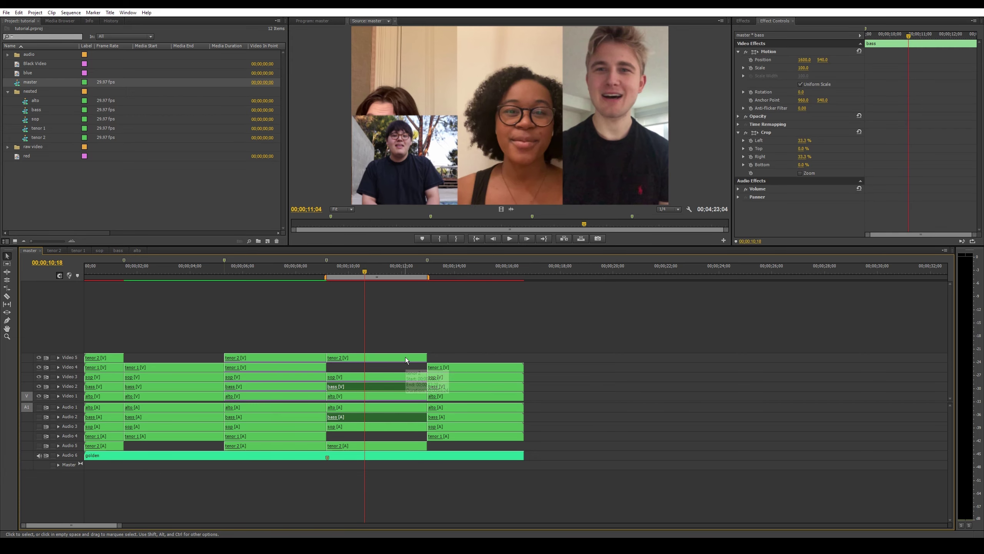
left_click(765, 51)
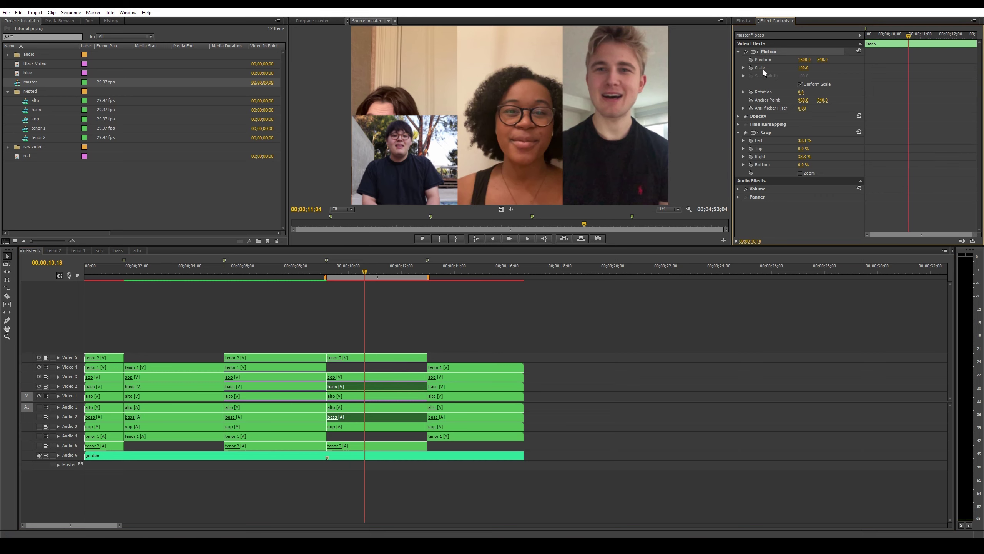
left_click(762, 134)
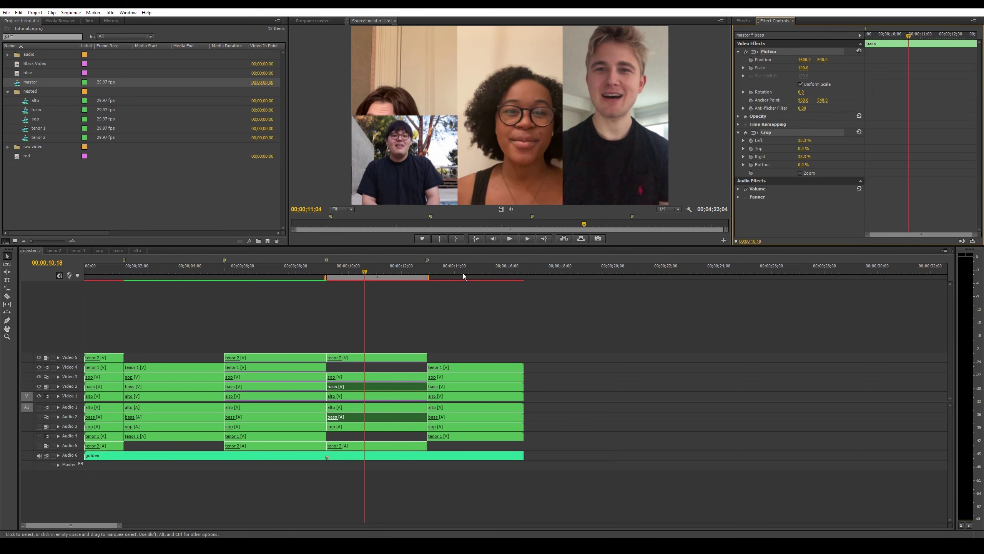
left_click(384, 355)
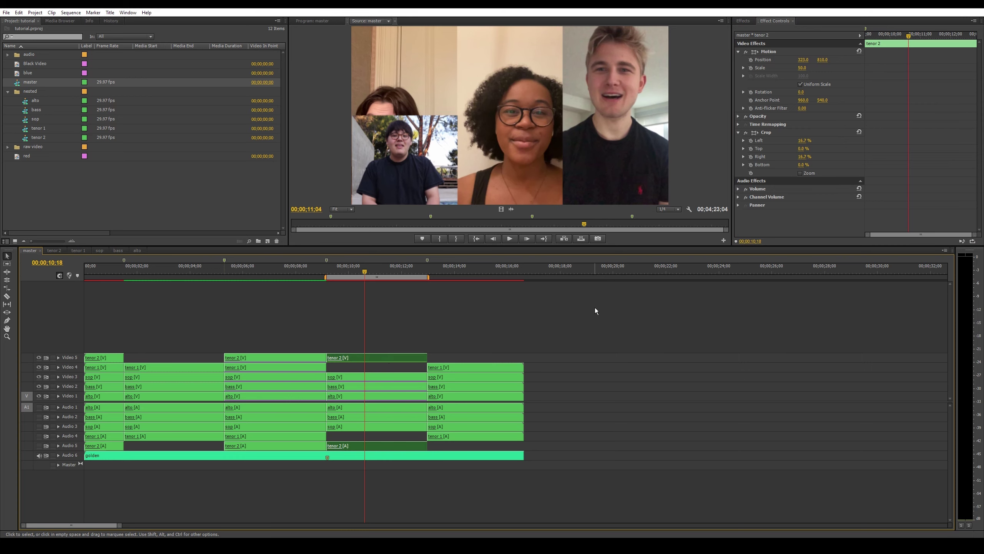
key("ctrl+alt+v")
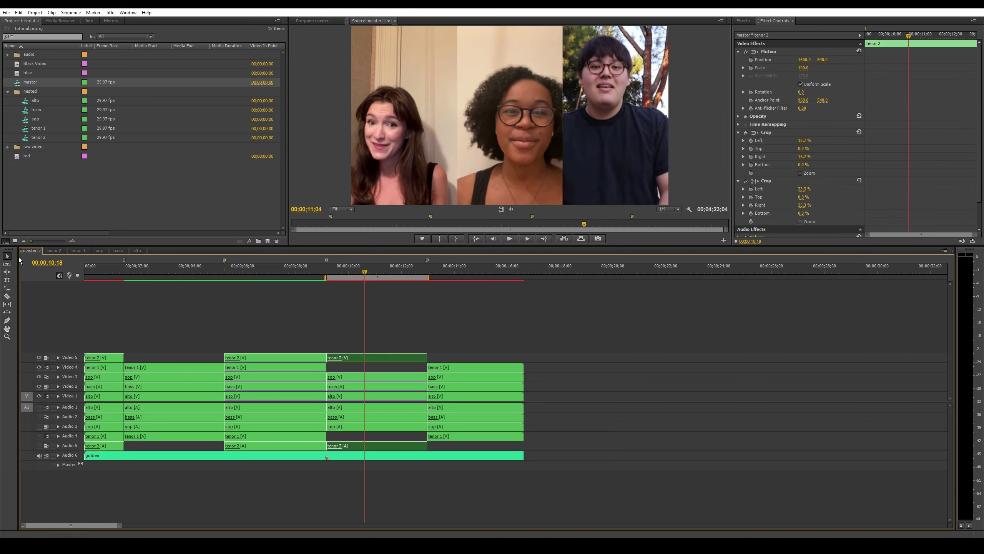
left_click(371, 388)
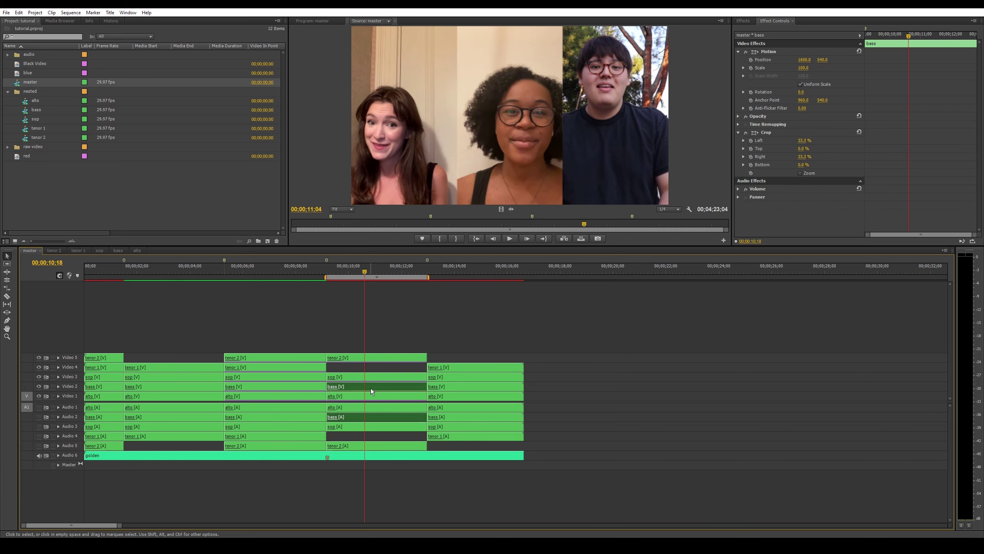
key("Delete")
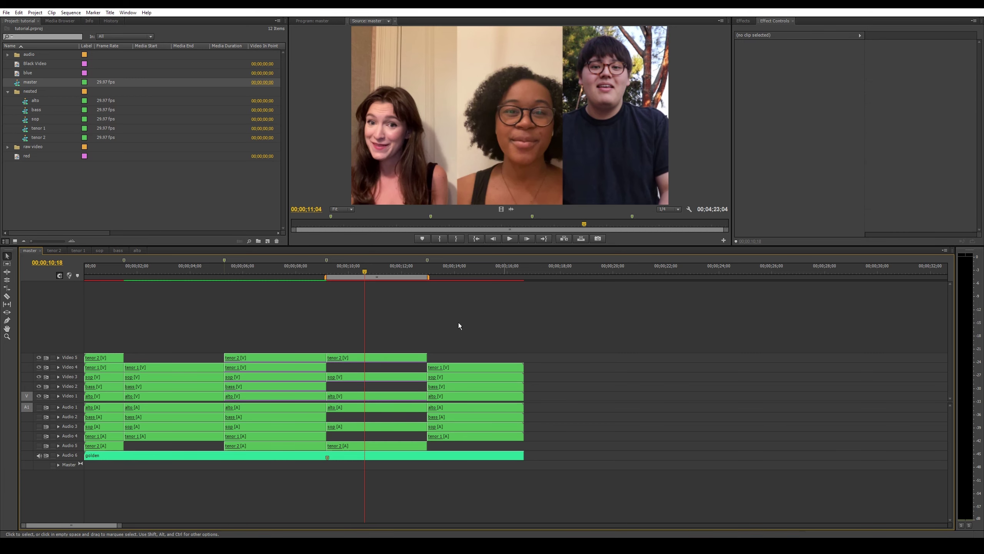
- Reframe the fourth clip in the tenor 2 sequence at scale about 126 and horizontal position 1064, and shift the fourth alto clip left
left_click(379, 361)
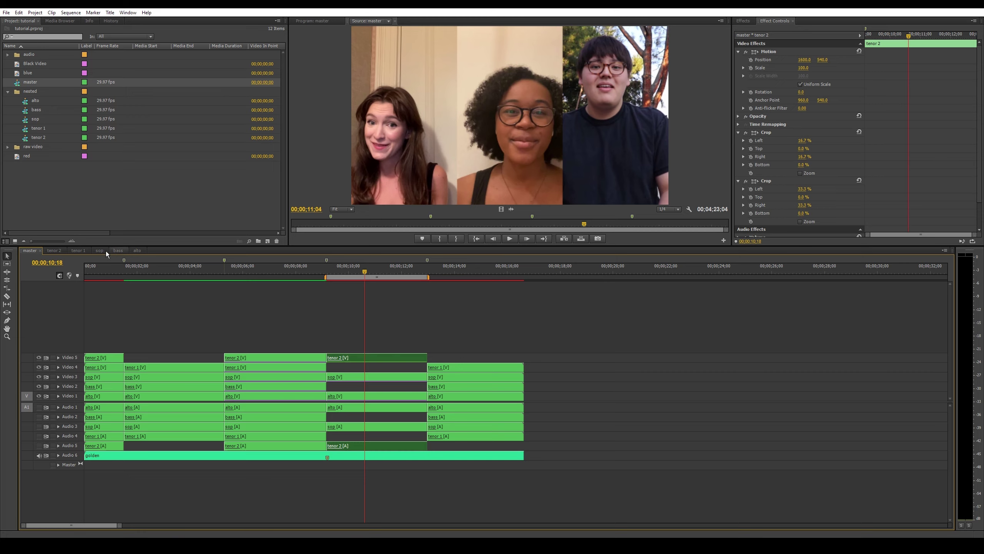
left_click(54, 250)
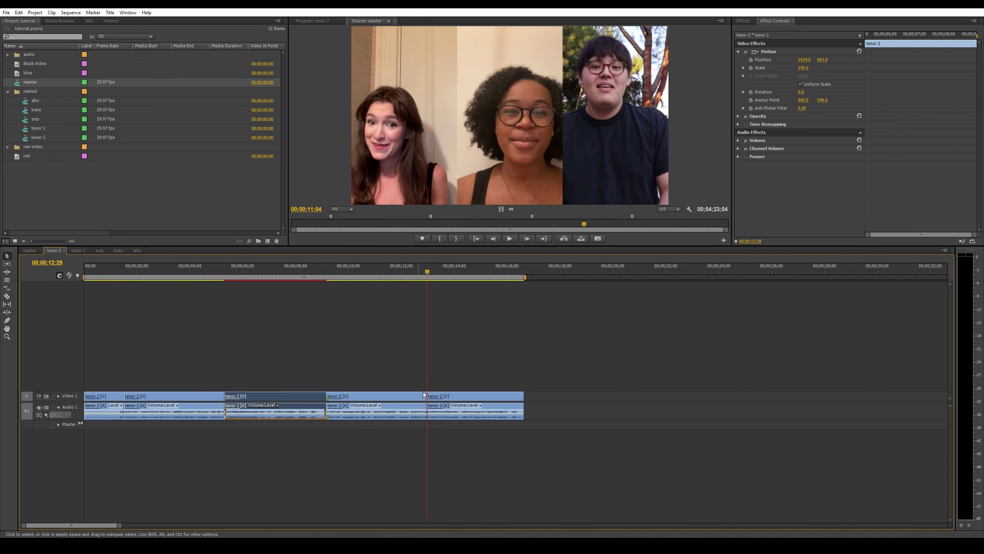
left_click(424, 395)
left_click_drag(803, 68, 837, 59)
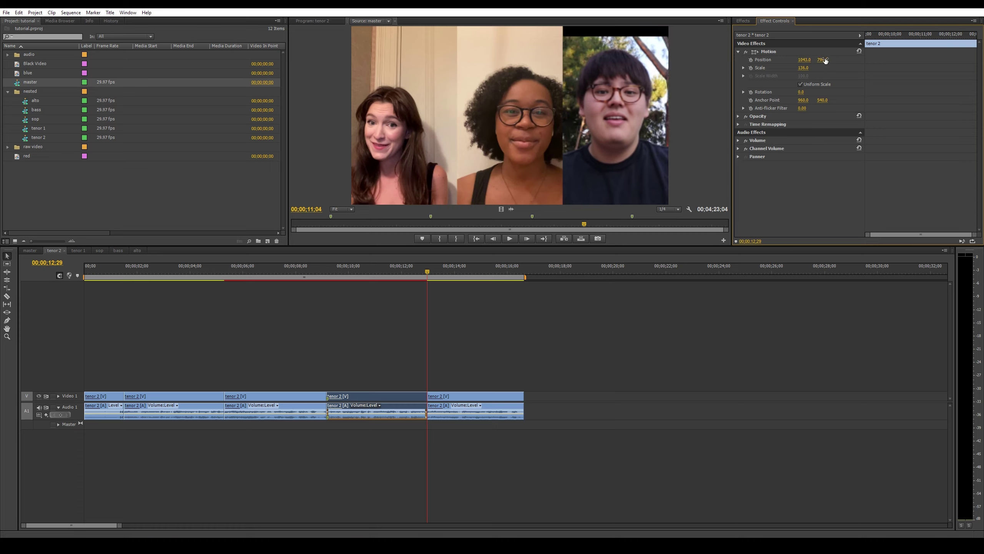
key("ctrl+z")
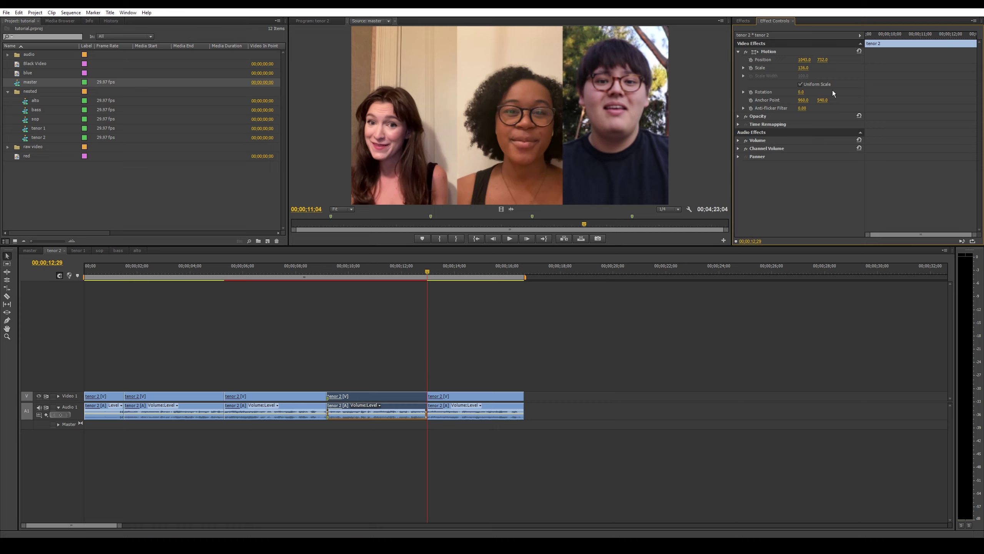
left_click_drag(806, 60, 819, 60)
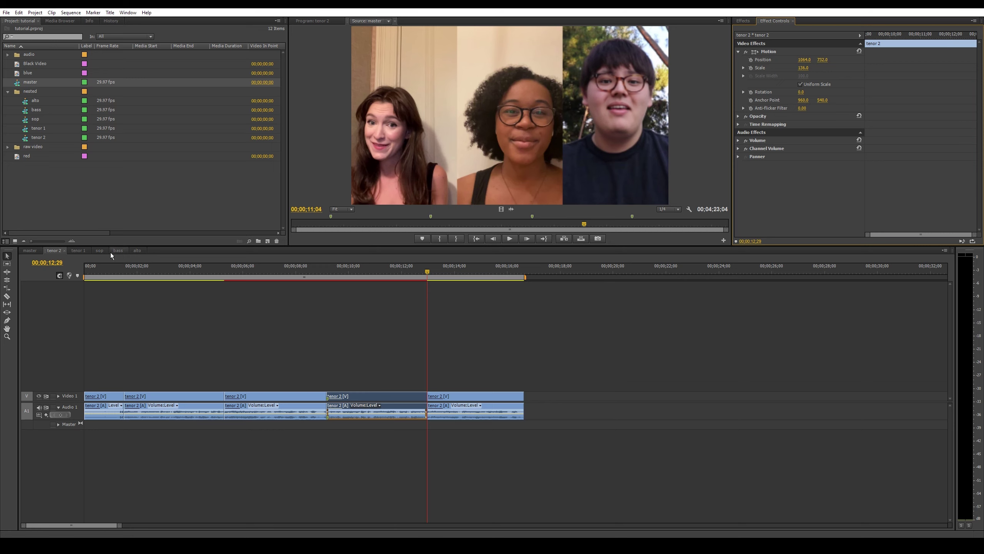
left_click(137, 250)
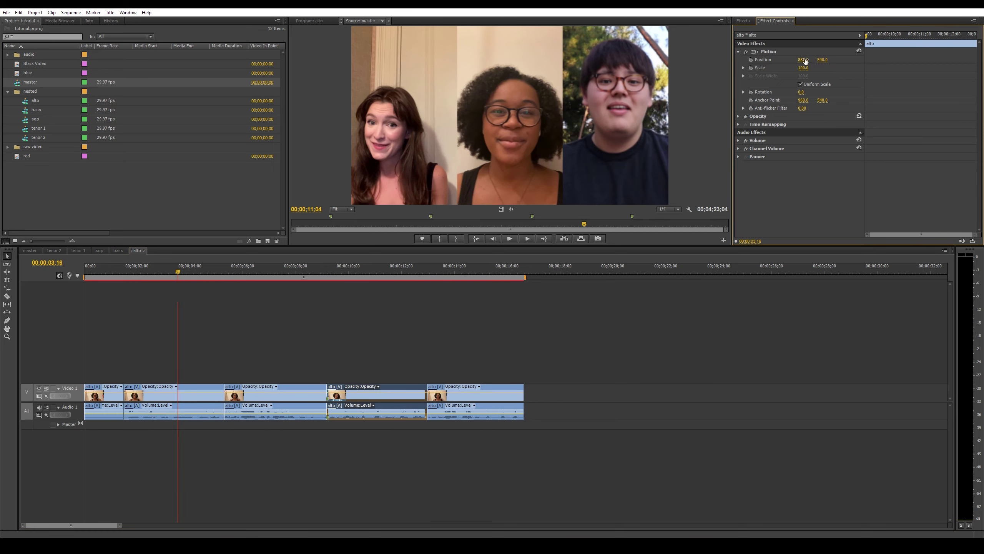
- Replace the soprano clip between the third and fourth master markers with a split-off bass clip carrying the soprano clip's Motion and Crop effects
left_click(25, 250)
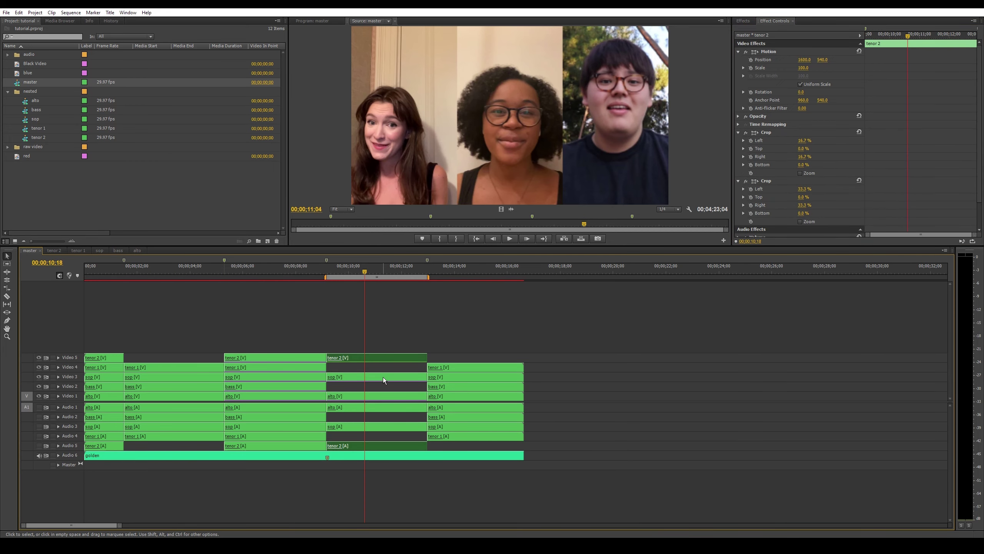
left_click_drag(426, 386, 327, 386)
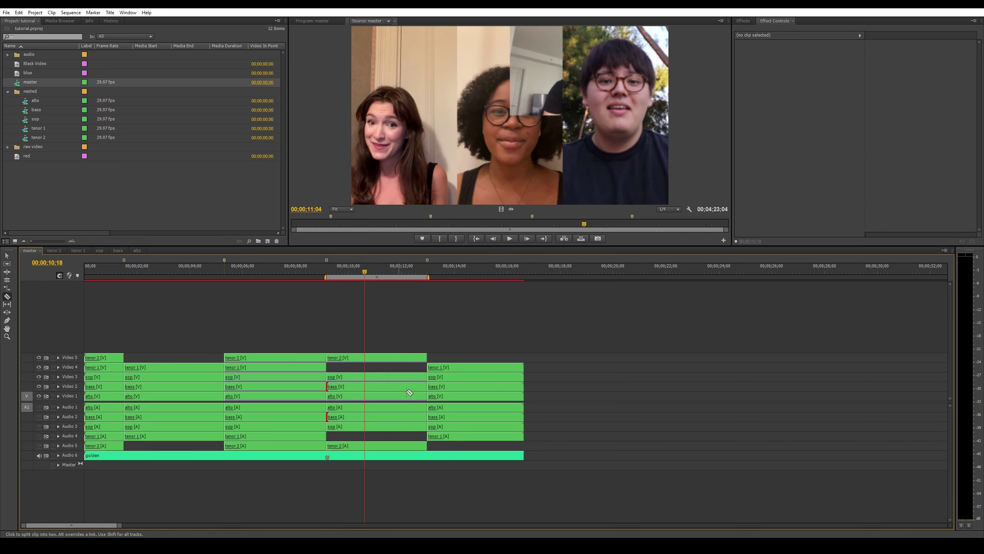
left_click(405, 377)
left_click(768, 51)
left_click(766, 132, "ctrl")
key("ctrl+c")
left_click(405, 387)
key("ctrl+v")
left_click(379, 377)
key("Delete")
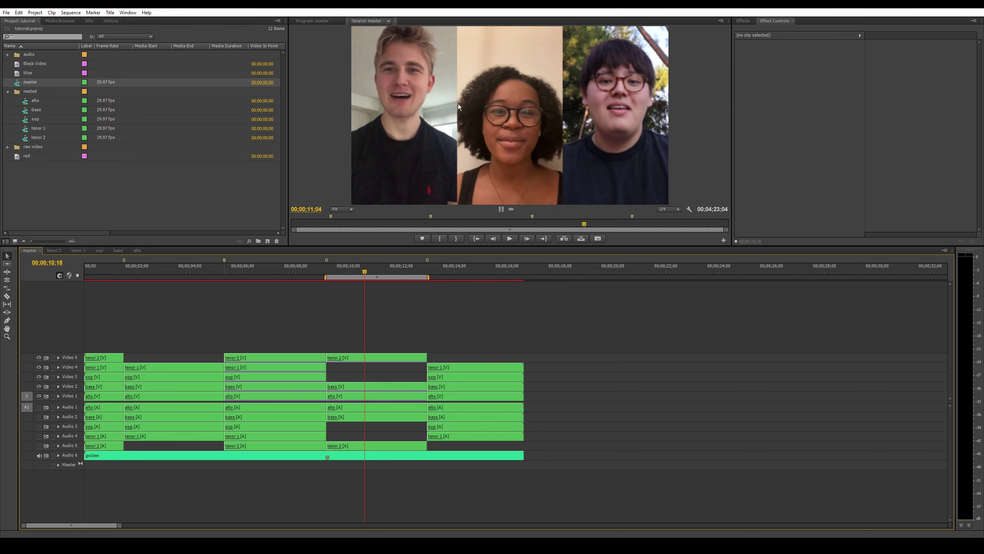
- Fine-tune the fourth clips' framing in the nested bass and alto sequences and save the project
double_click(386, 385)
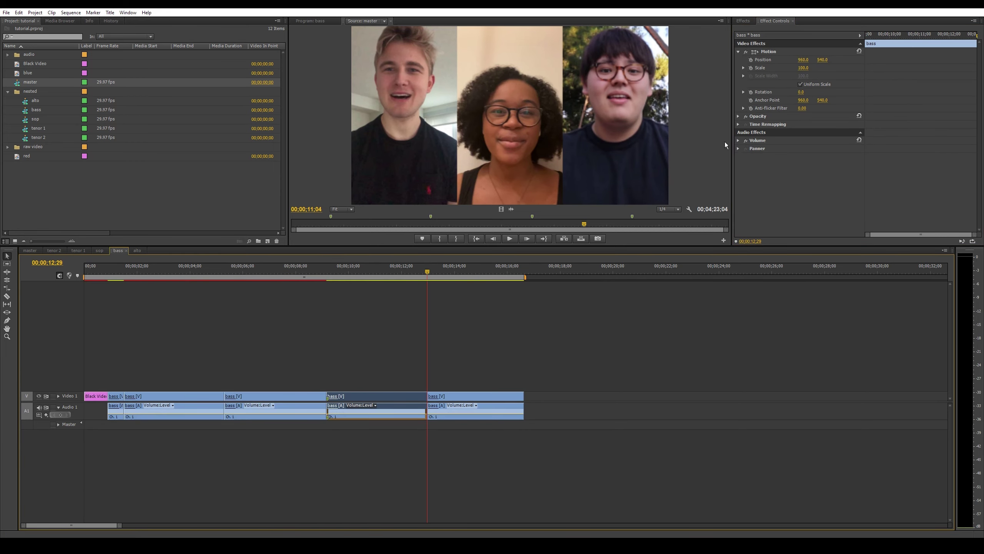
left_click(137, 250)
key("ctrl+s")
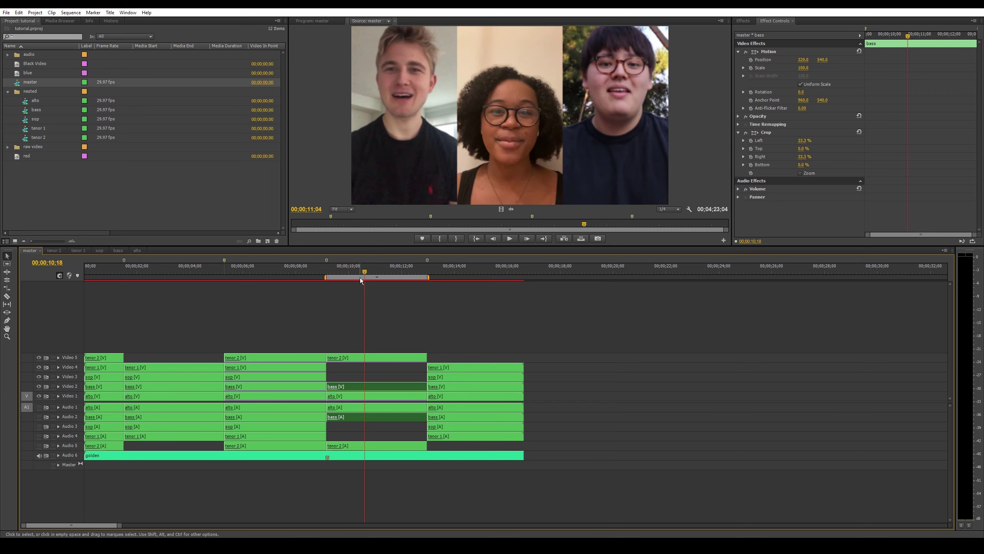
- Limit the master work area to the last section after the fourth marker and show 00;00;14;14 in the source view
left_click_drag(429, 276, 525, 277)
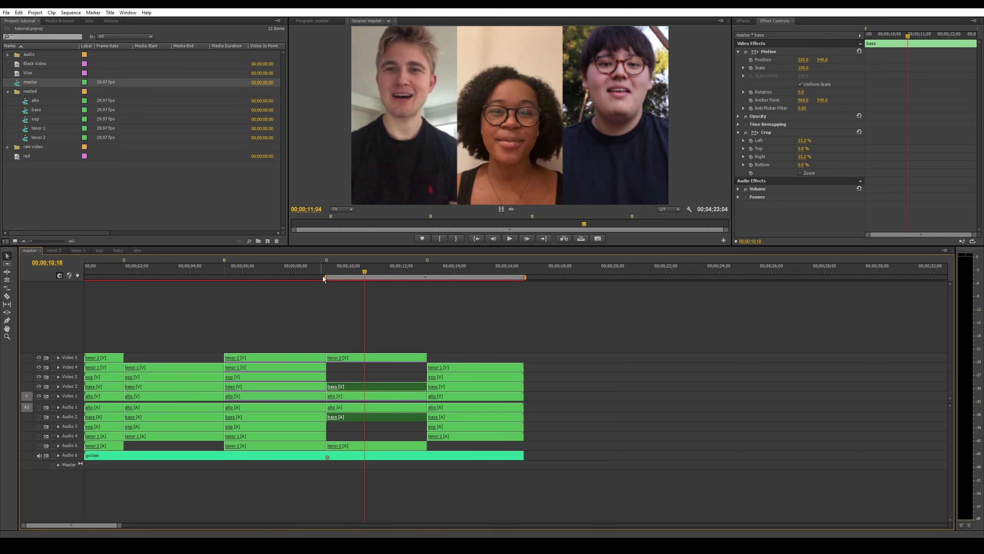
left_click_drag(371, 277, 426, 278)
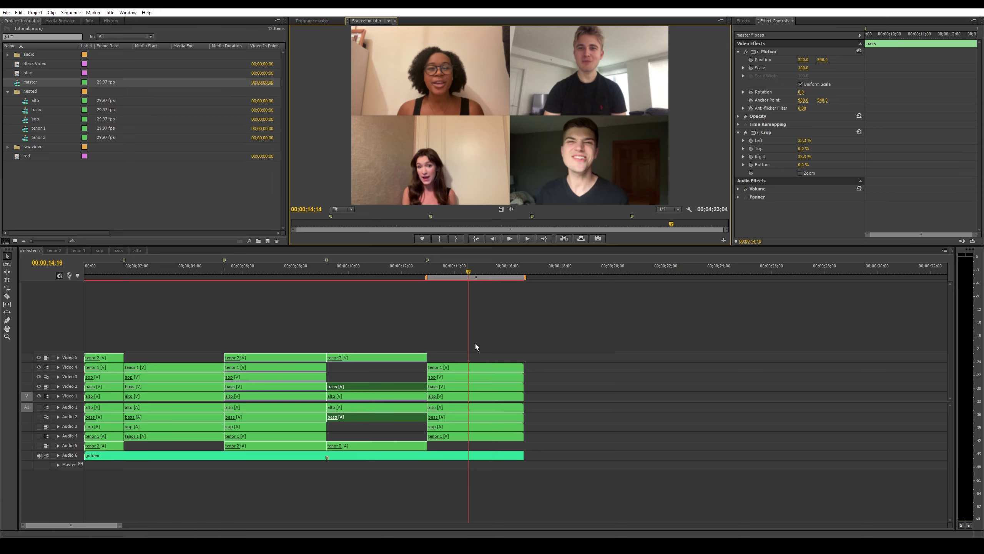
- Copy the Motion settings of the second clip in the tenor 1 sequence onto its last clip
left_click(77, 250)
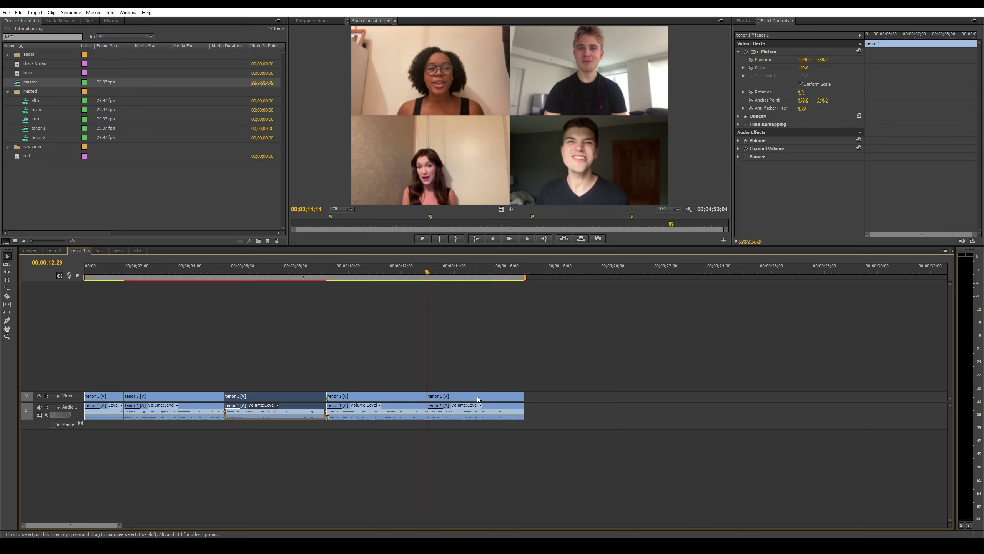
left_click(172, 399)
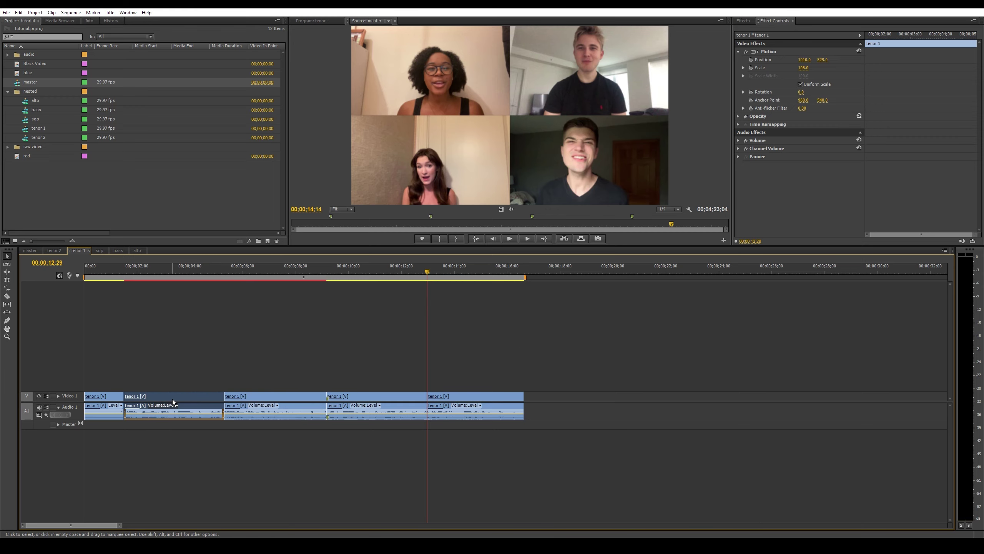
left_click(771, 53)
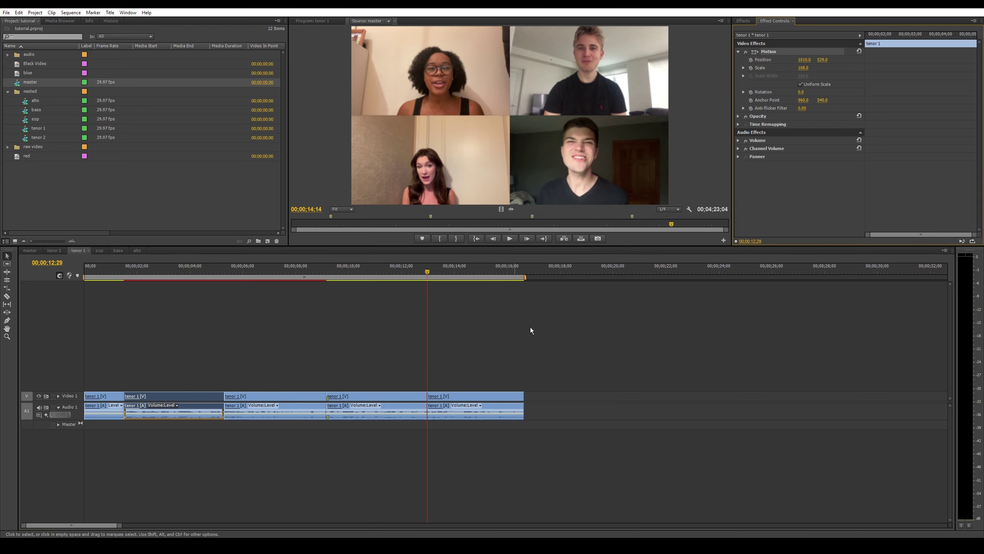
left_click(473, 397)
key("ctrl+alt+v")
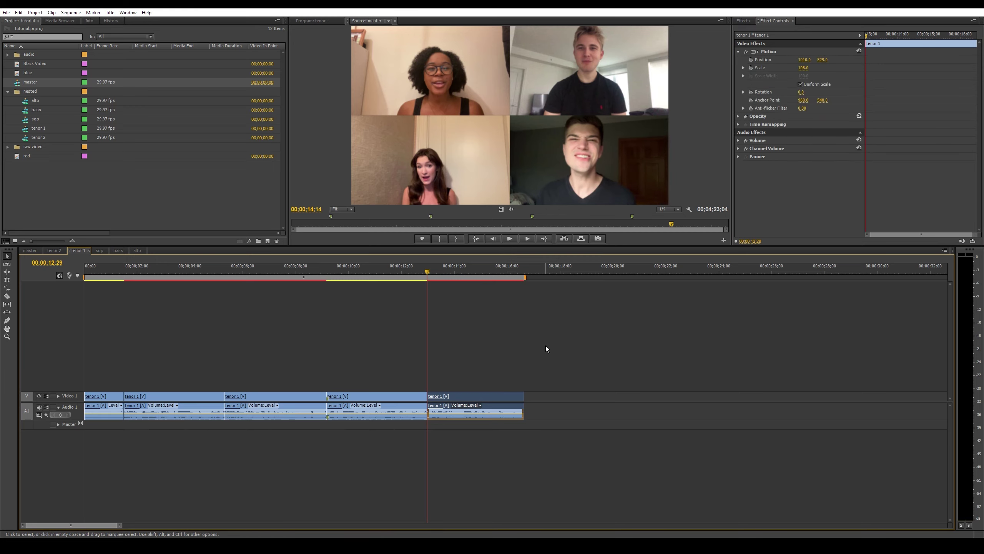
- Copy the Motion settings of the second clip in the soprano sequence onto its last clip
left_click(97, 250)
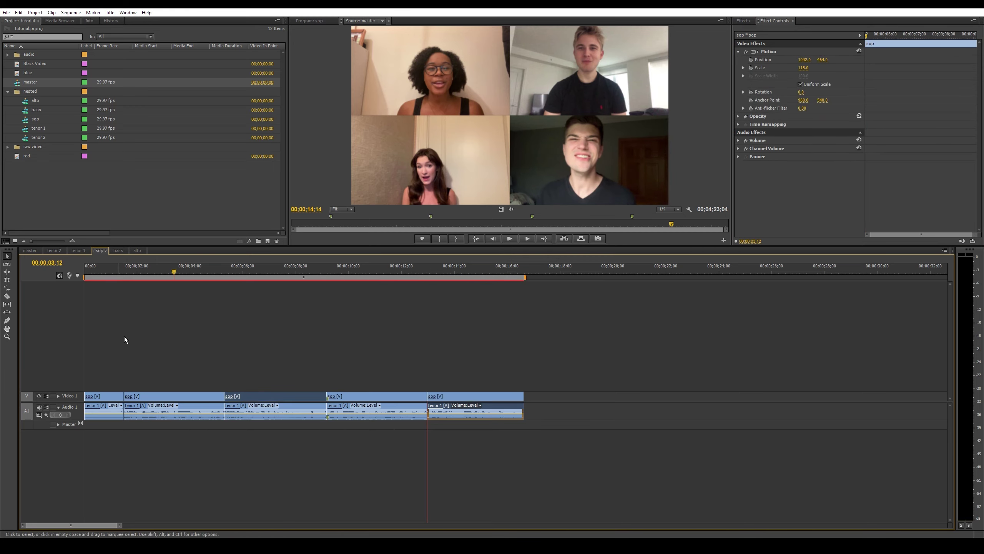
left_click(154, 397)
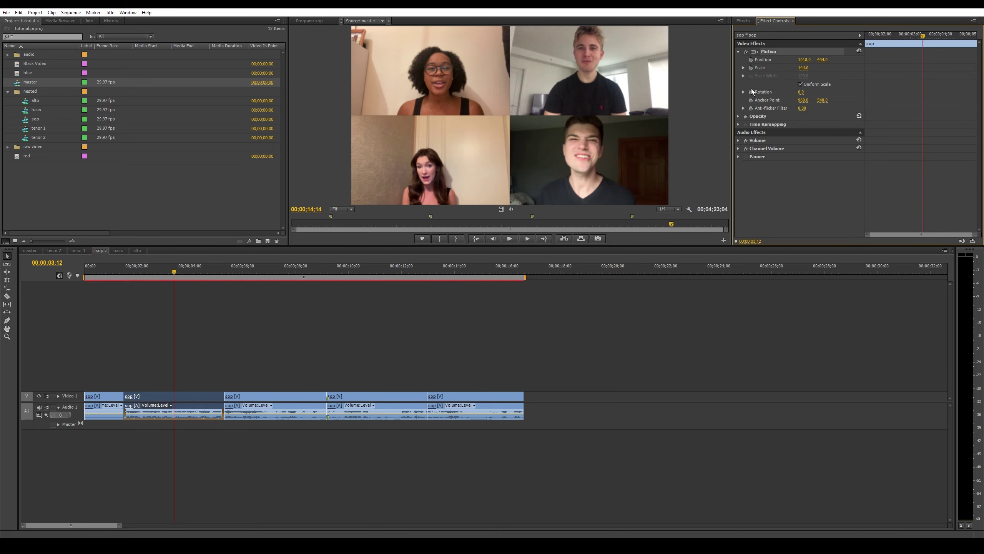
left_click(479, 396)
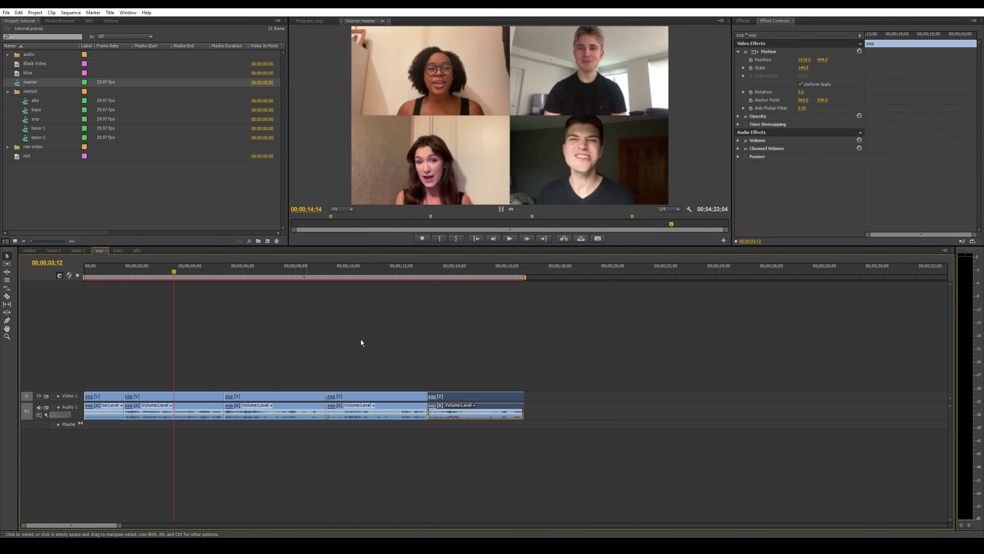
- Copy the Motion settings of the second clip in the bass sequence onto its last clip
left_click(121, 250)
left_click(191, 397)
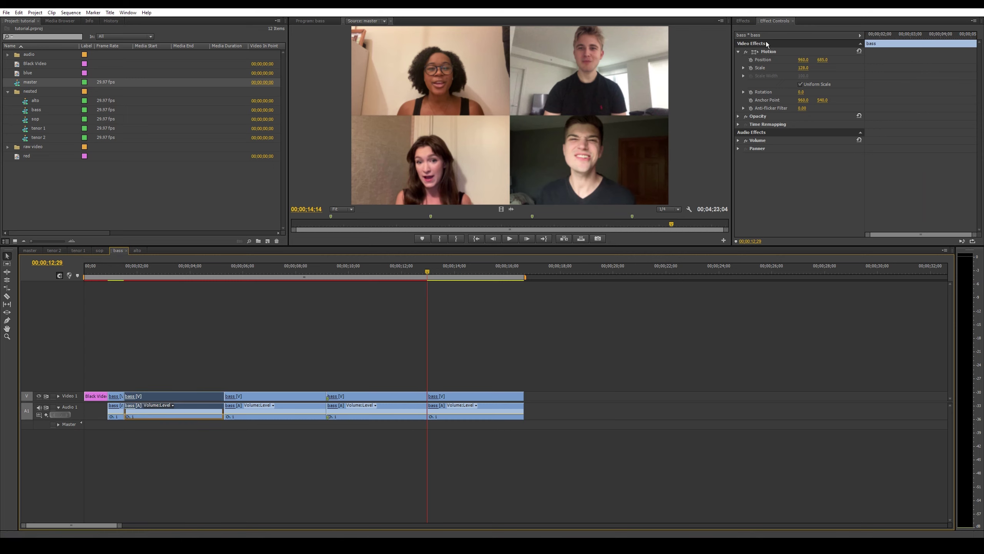
left_click(479, 395)
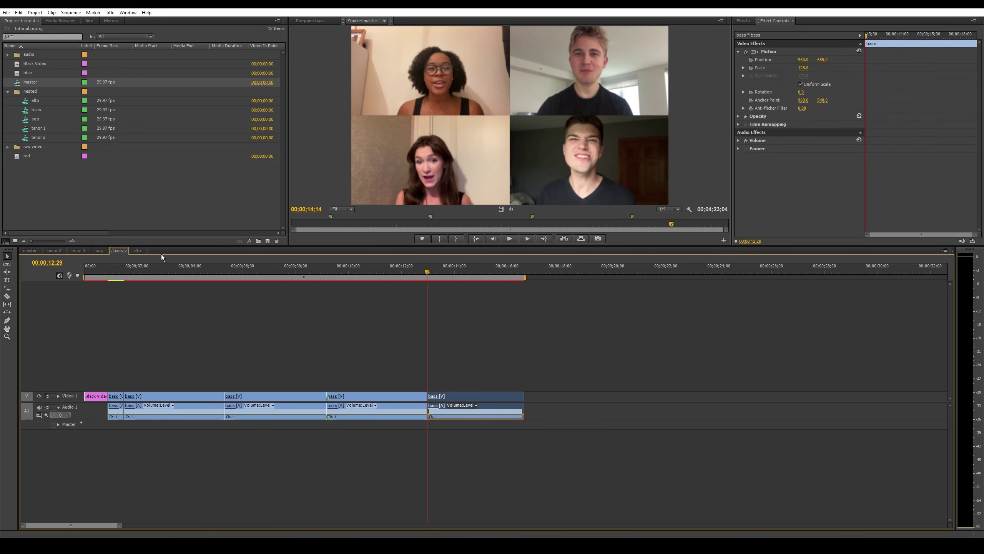
- Copy the Motion settings of the second clip in the alto sequence onto its last clip
left_click(133, 250)
left_click(198, 388)
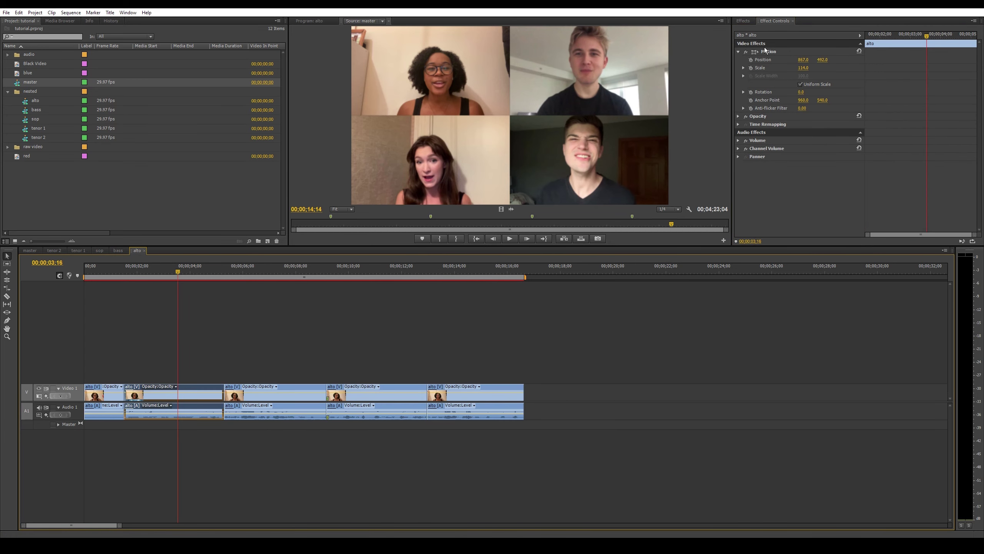
left_click(503, 387)
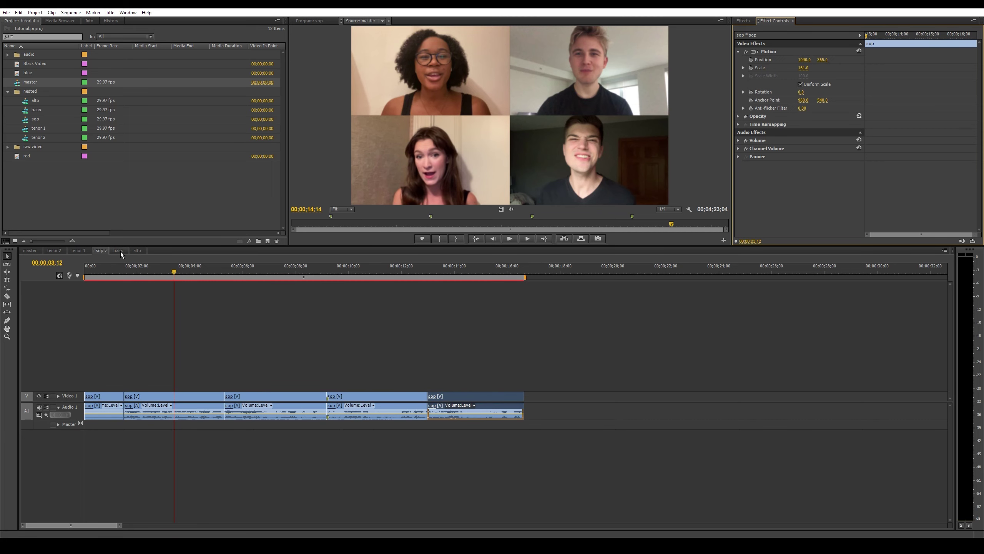
- Extend the master work area back to the sequence start and delete all nested singer clips before the first marker
left_click(78, 249)
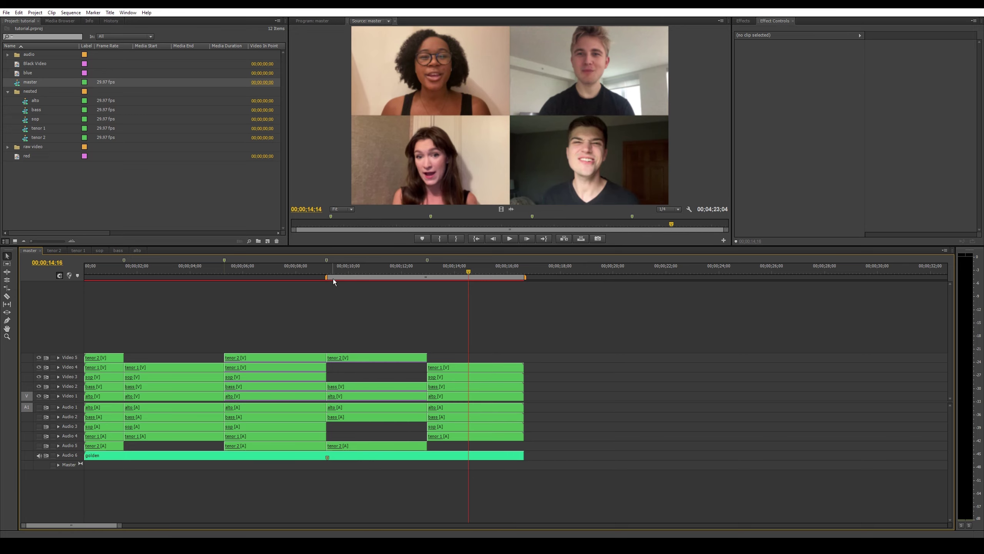
left_click_drag(326, 277, 80, 282)
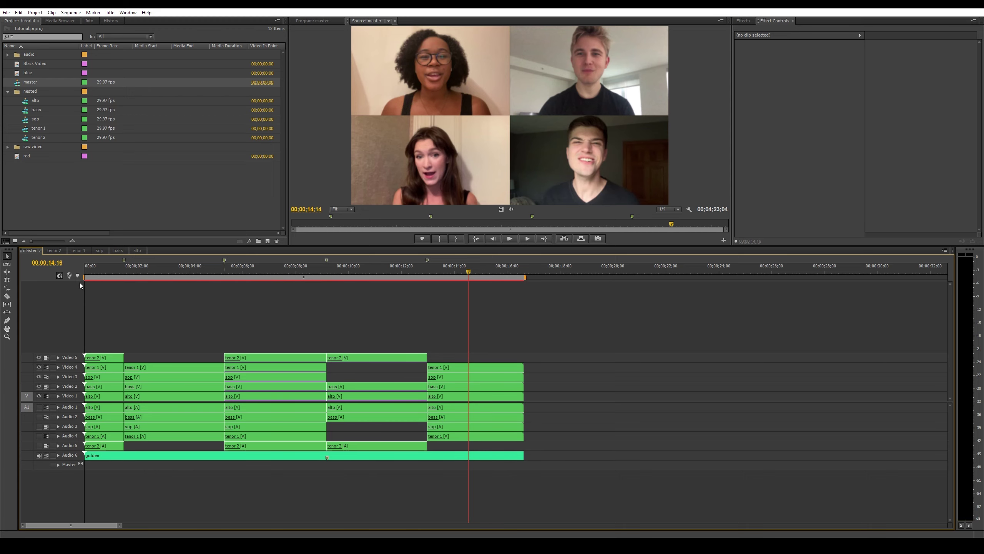
left_click_drag(103, 316, 97, 448)
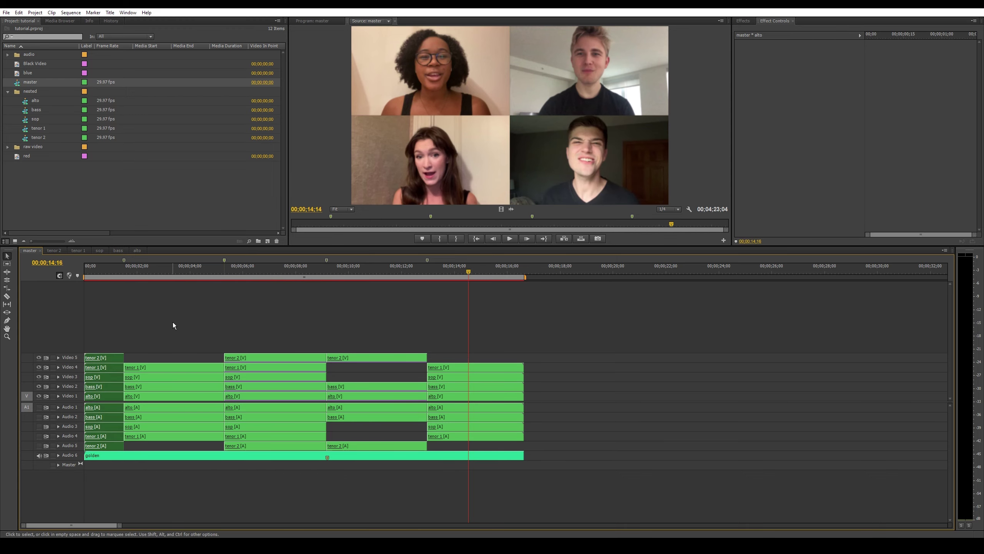
key("Delete")
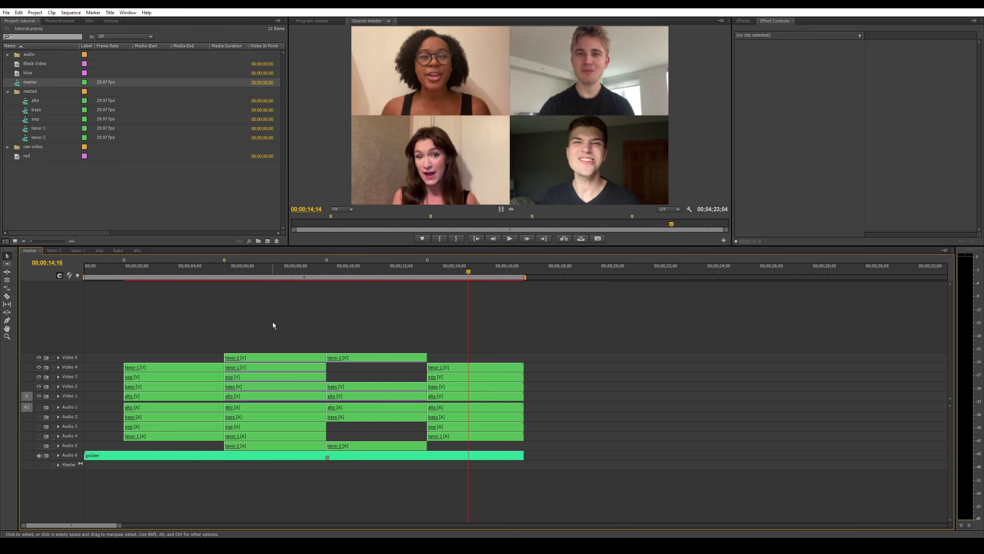
- Show the master sequence in the program view and render previews for its work area
left_click(324, 21)
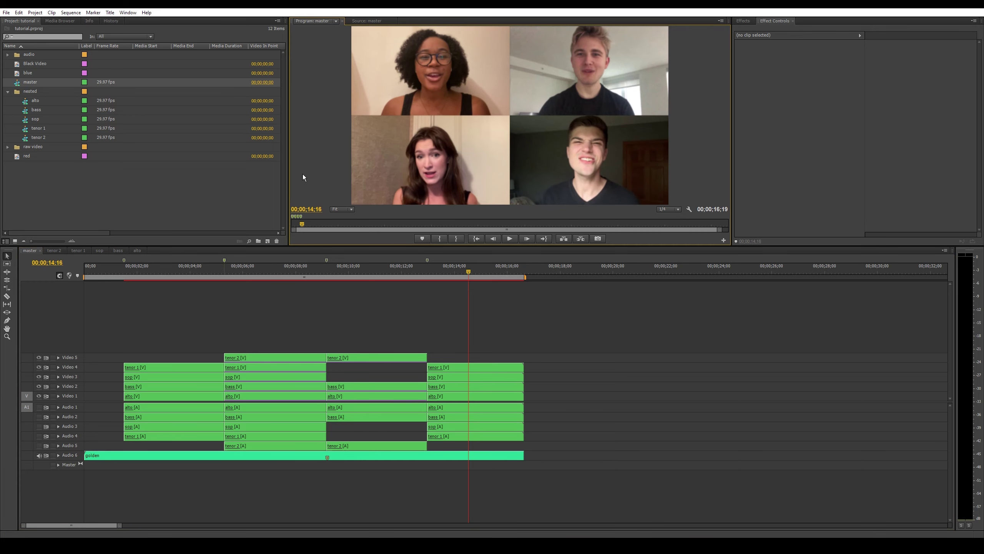
key("Return")
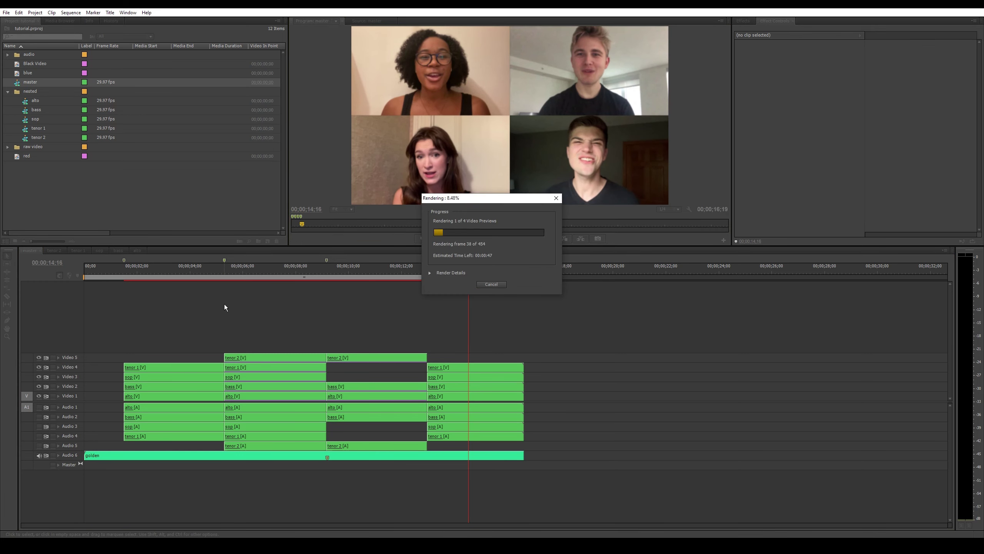